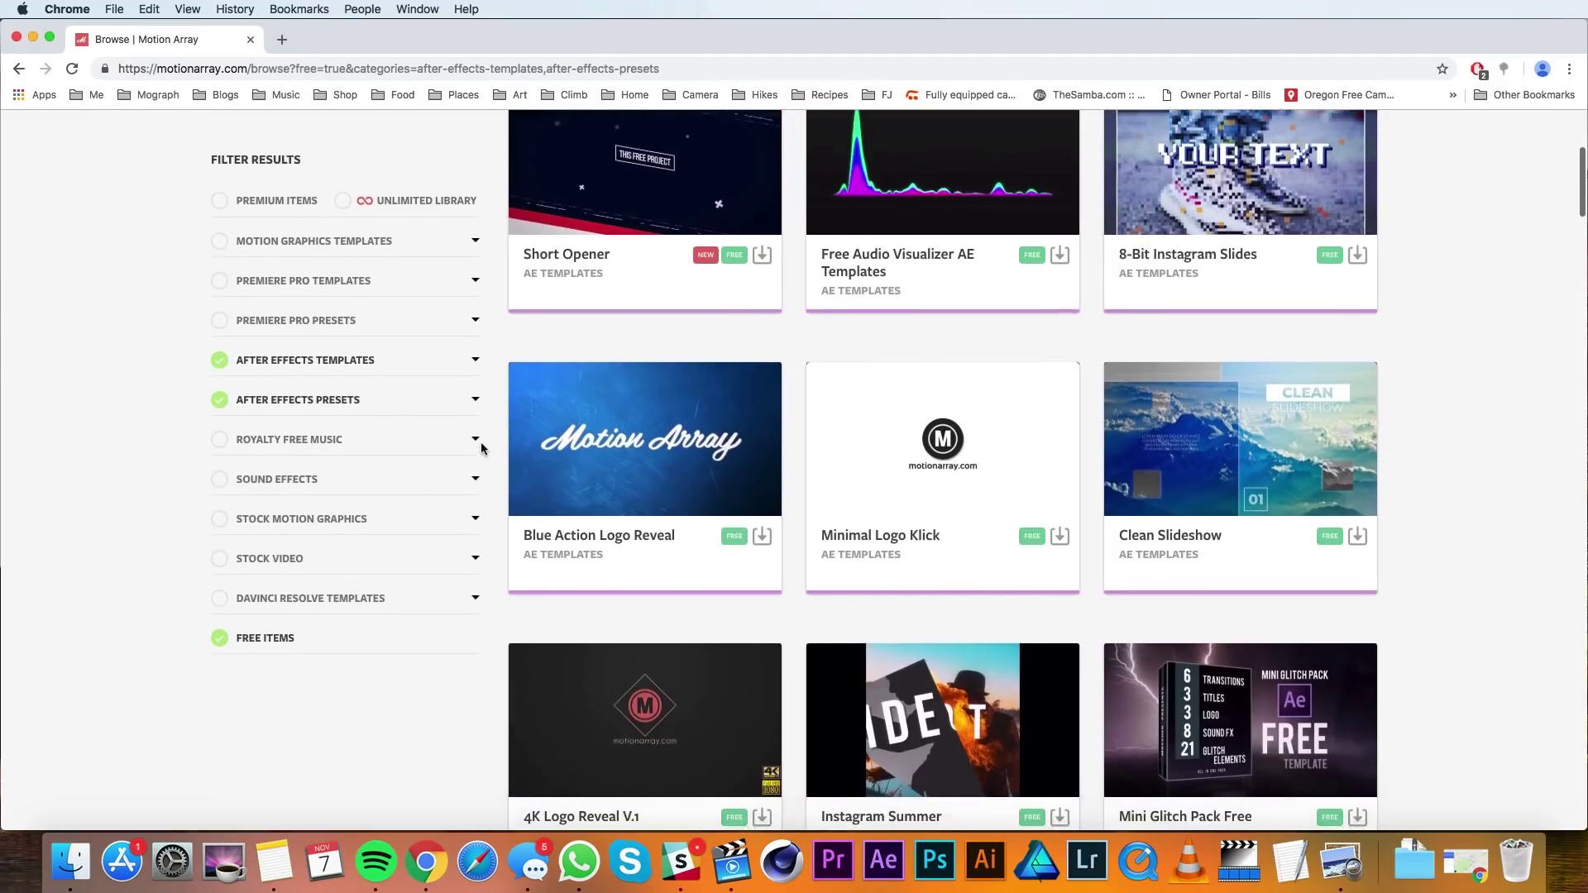
- Scroll down through Motion Array's grid of free After Effects templates and presets
{"action": "scroll", "coordinate": [481, 447], "scroll_direction": "down", "scroll_amount": 5}
{"action": "scroll", "coordinate": [481, 448], "scroll_direction": "down", "scroll_amount": 12}
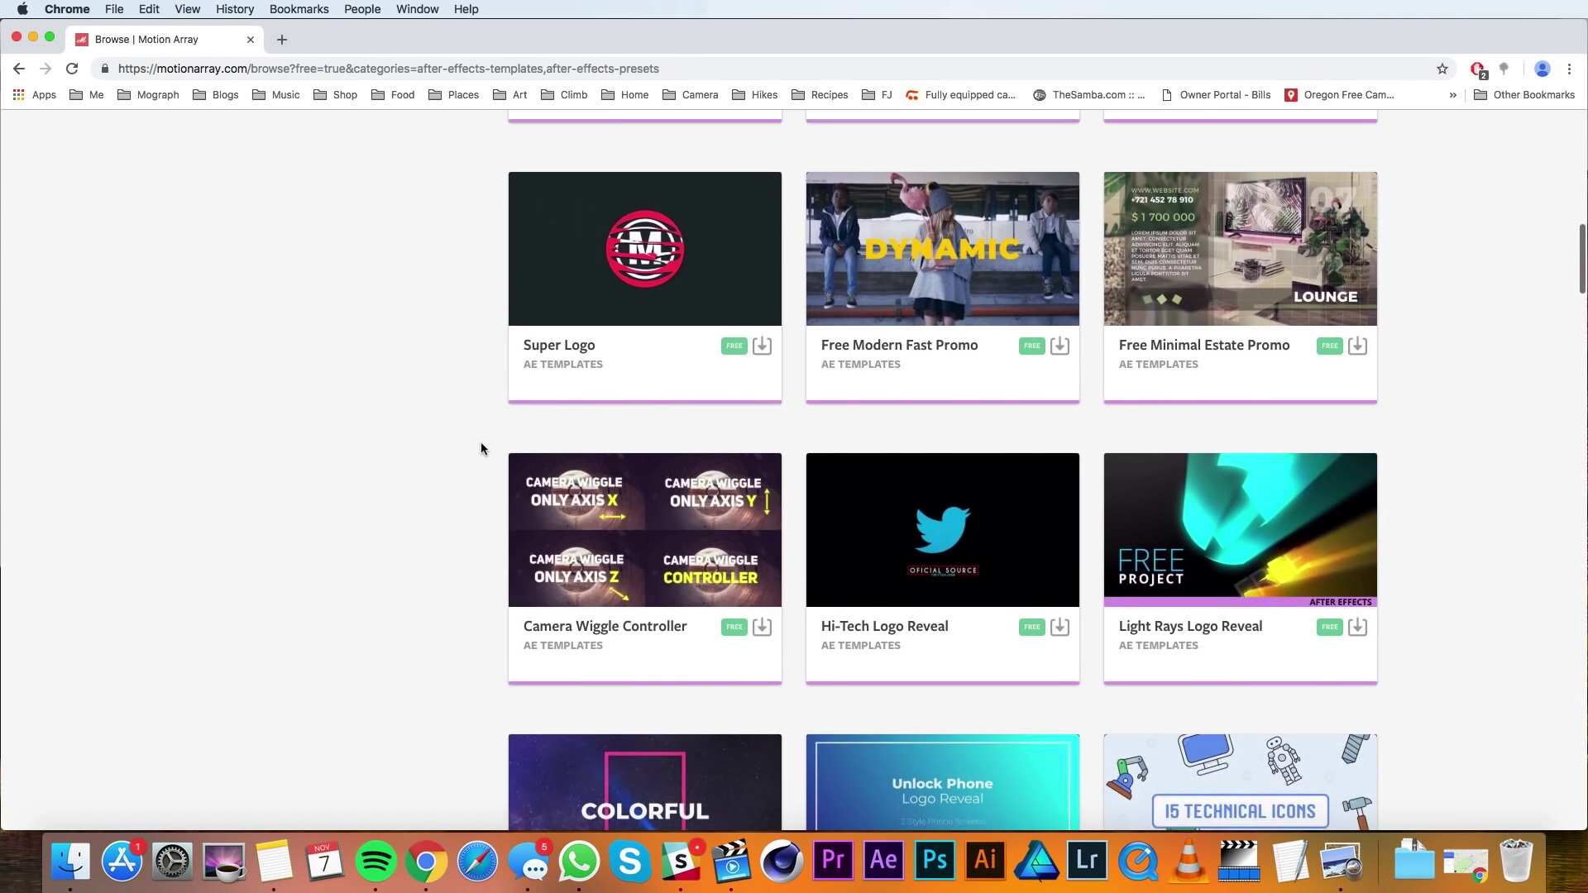
{"action": "scroll", "coordinate": [481, 448], "scroll_direction": "down", "scroll_amount": 14}
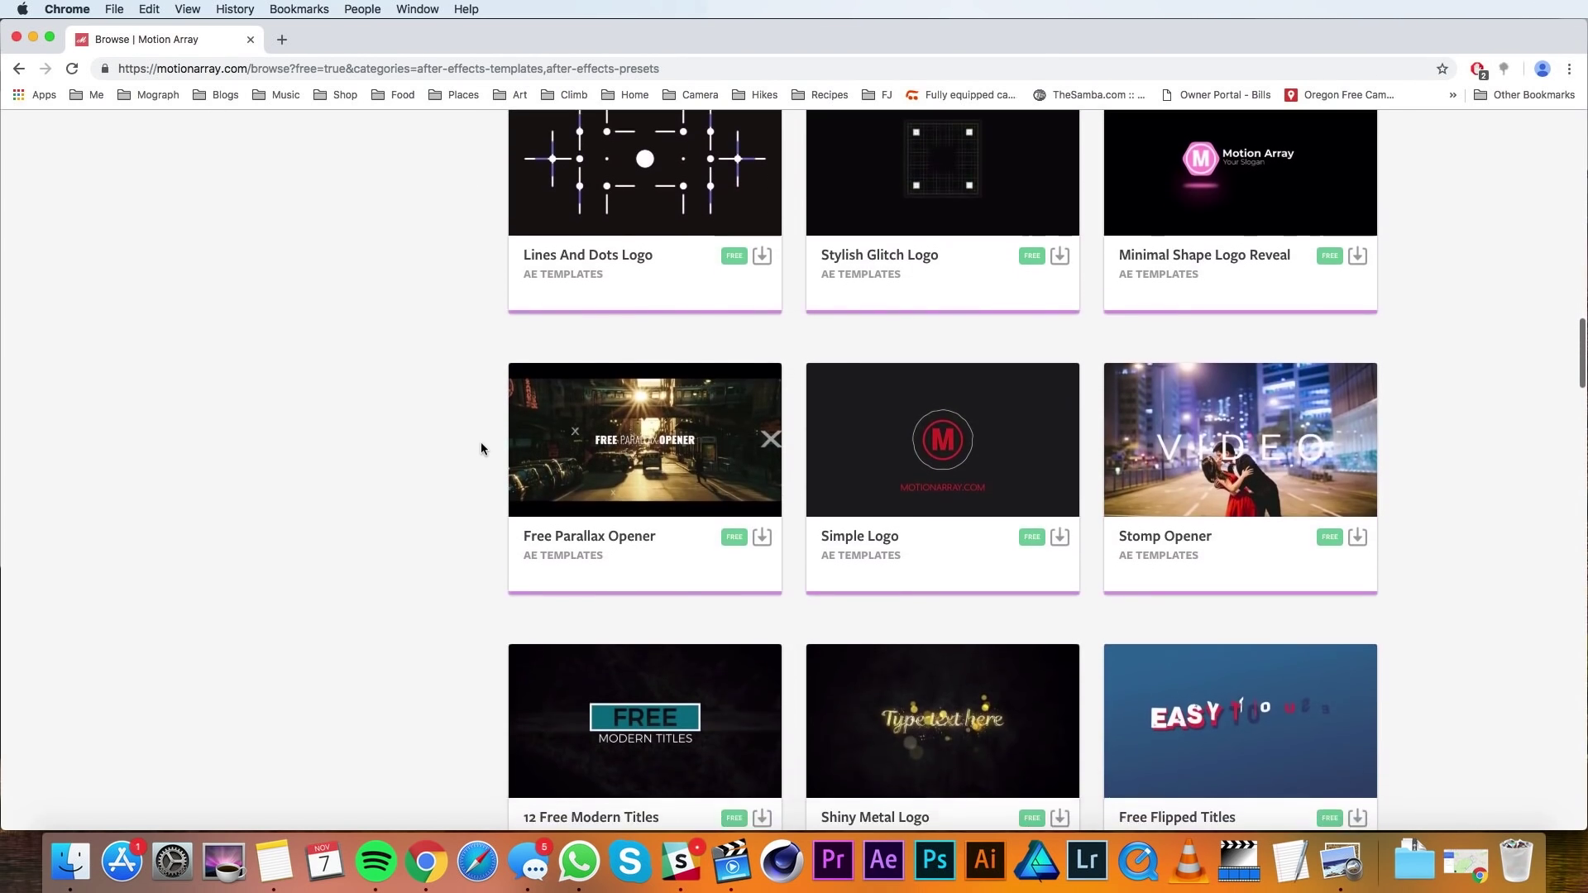
{"action": "scroll", "coordinate": [482, 448], "scroll_direction": "down", "scroll_amount": 8}
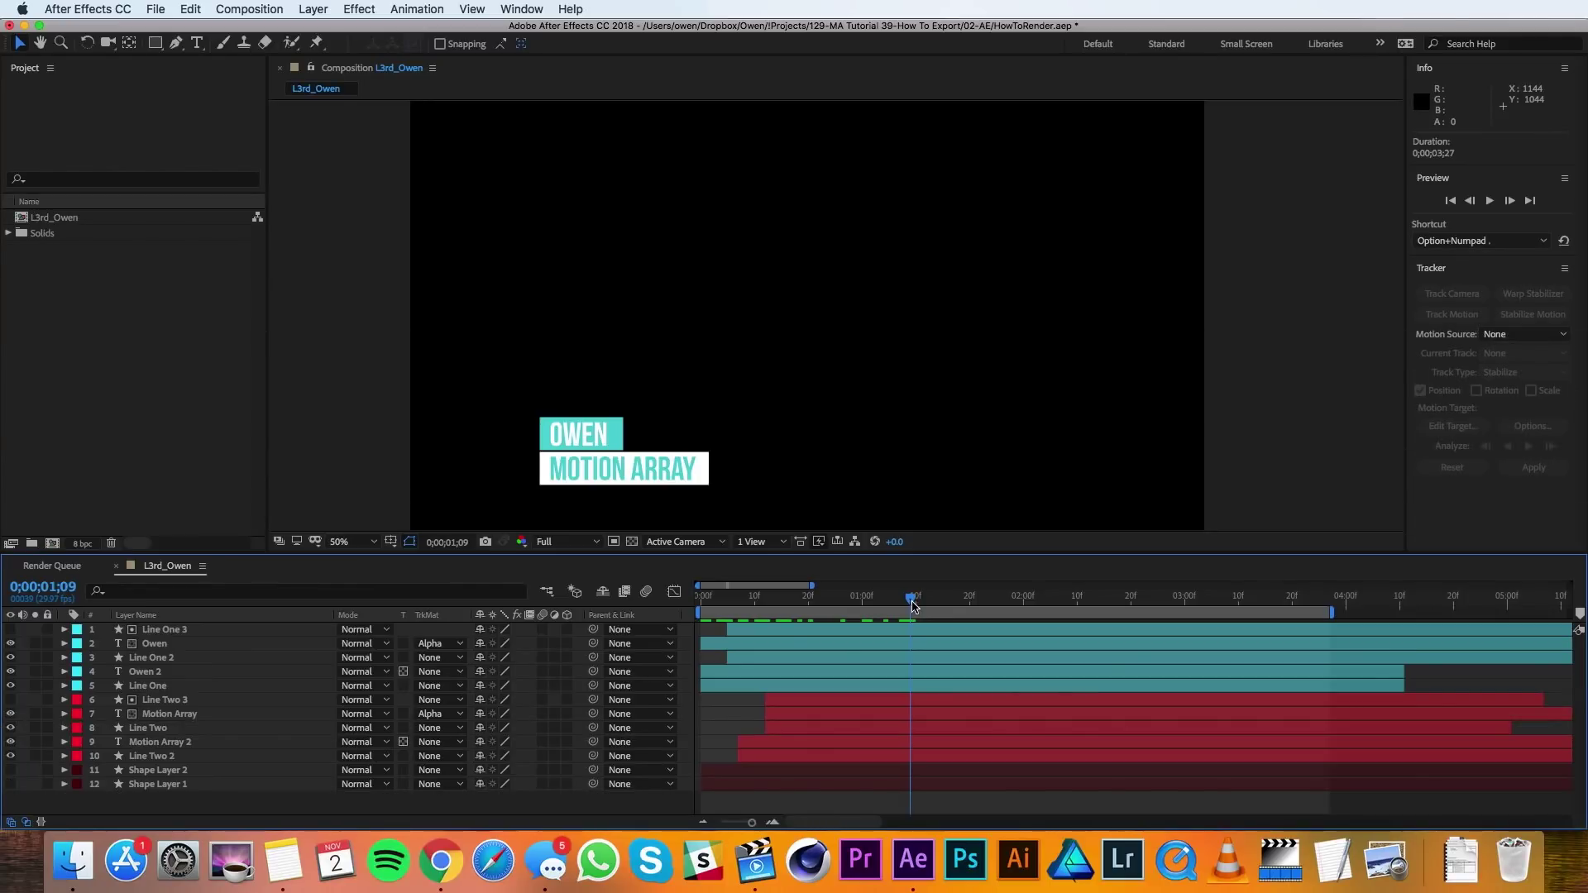
- Move the playhead to 0;00;01;04 and add L3rd_Owen to the Render Queue
{"action": "mouse_move", "coordinate": [912, 606]}
{"action": "left_mouse_down"}
{"action": "mouse_move", "coordinate": [802, 604]}
{"action": "mouse_move", "coordinate": [884, 602]}
{"action": "left_mouse_up"}
{"action": "left_click", "coordinate": [276, 10]}
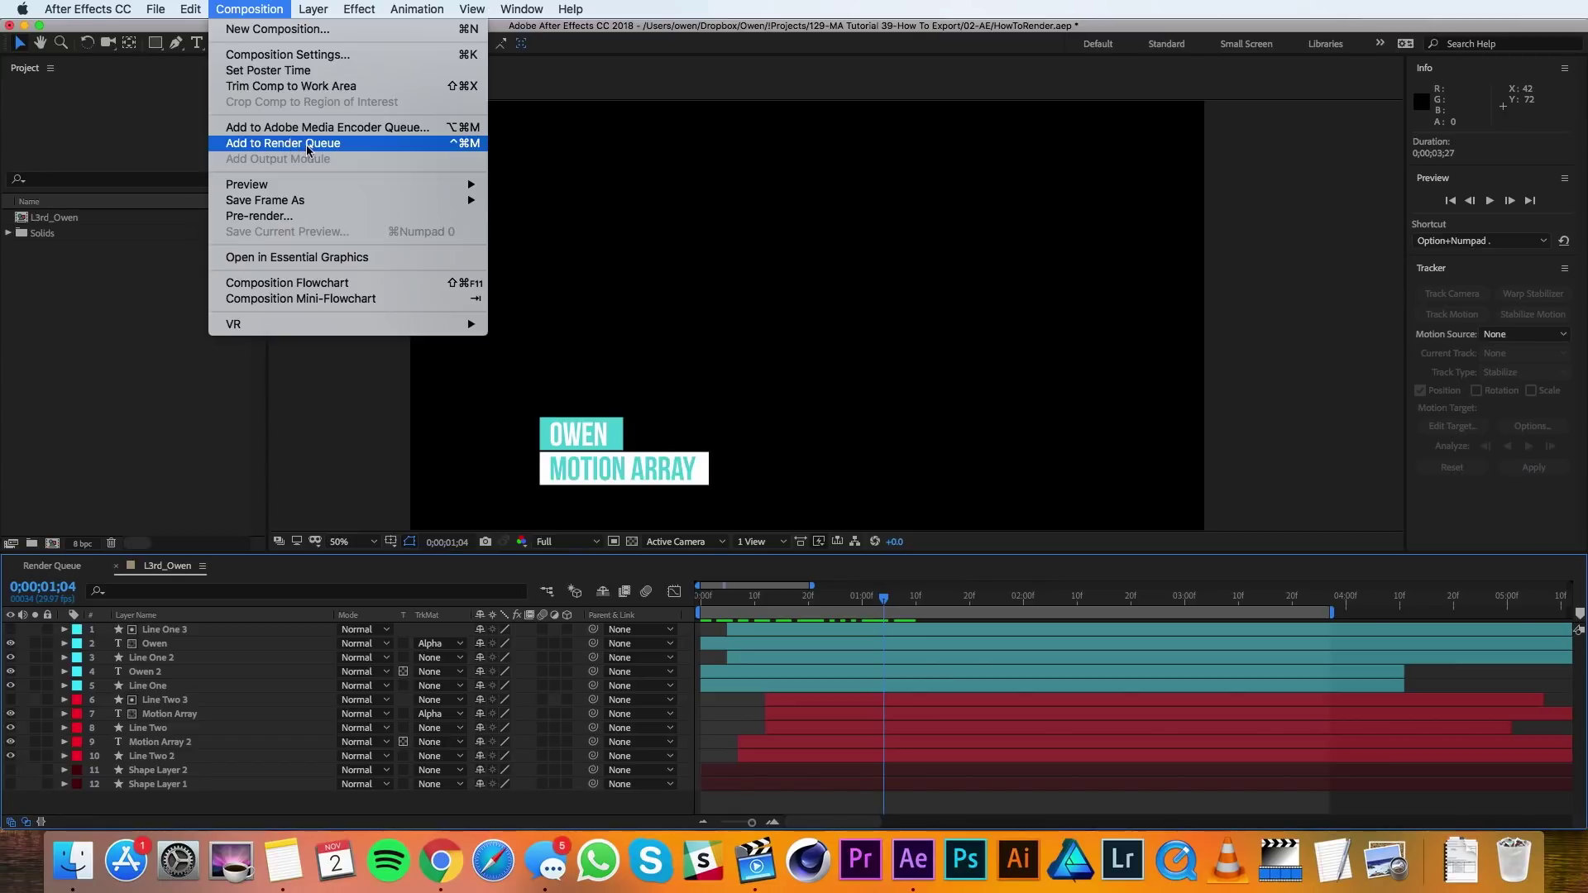
{"action": "left_click", "coordinate": [419, 147]}
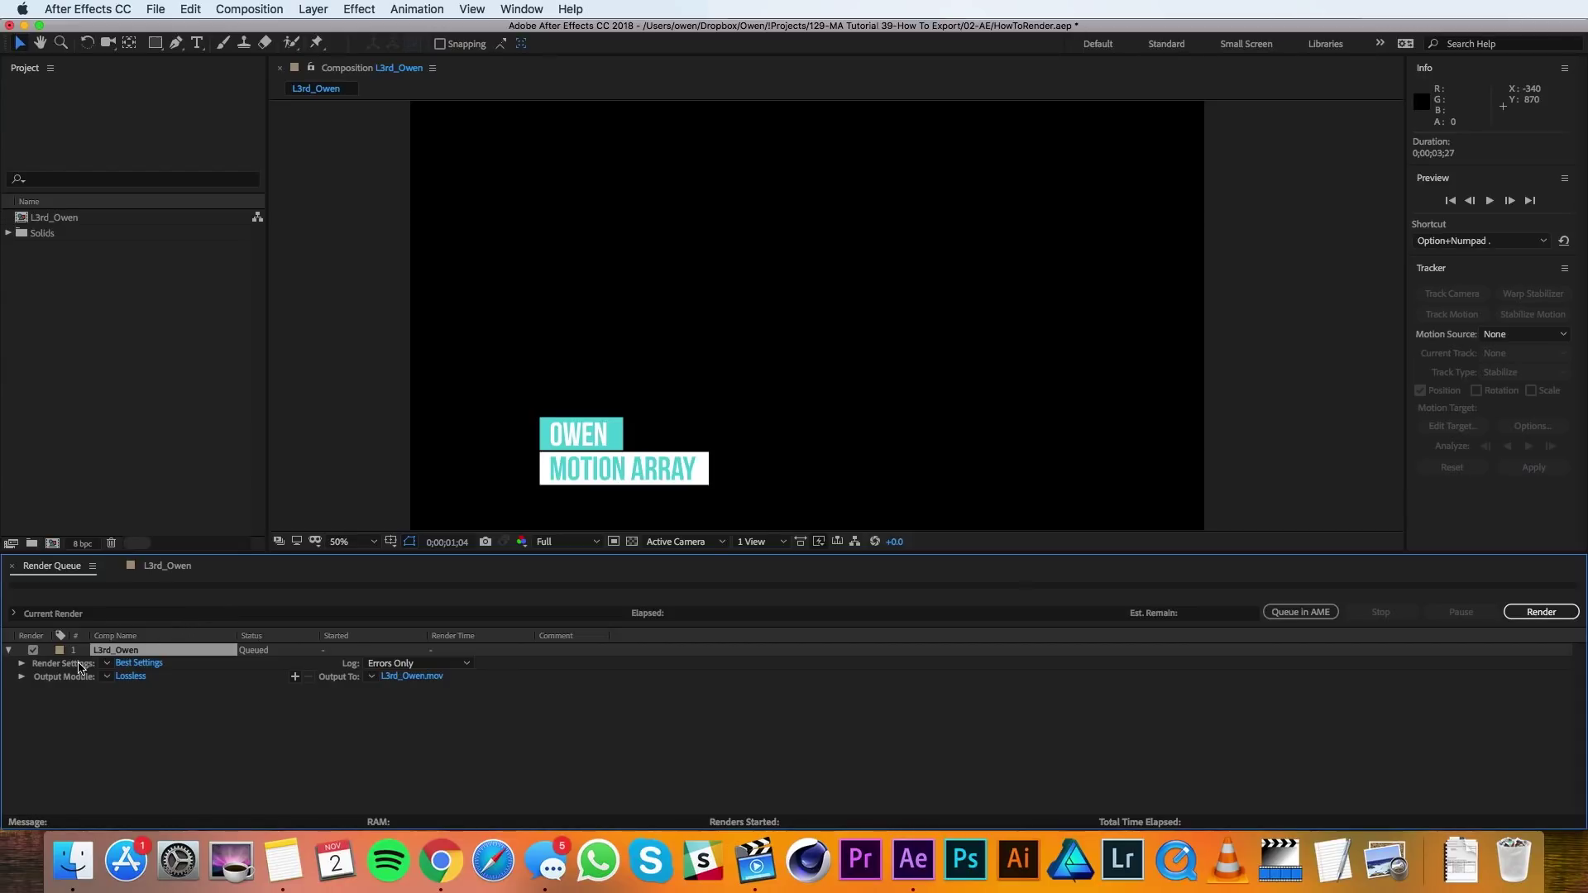
{"action": "left_click", "coordinate": [133, 664]}
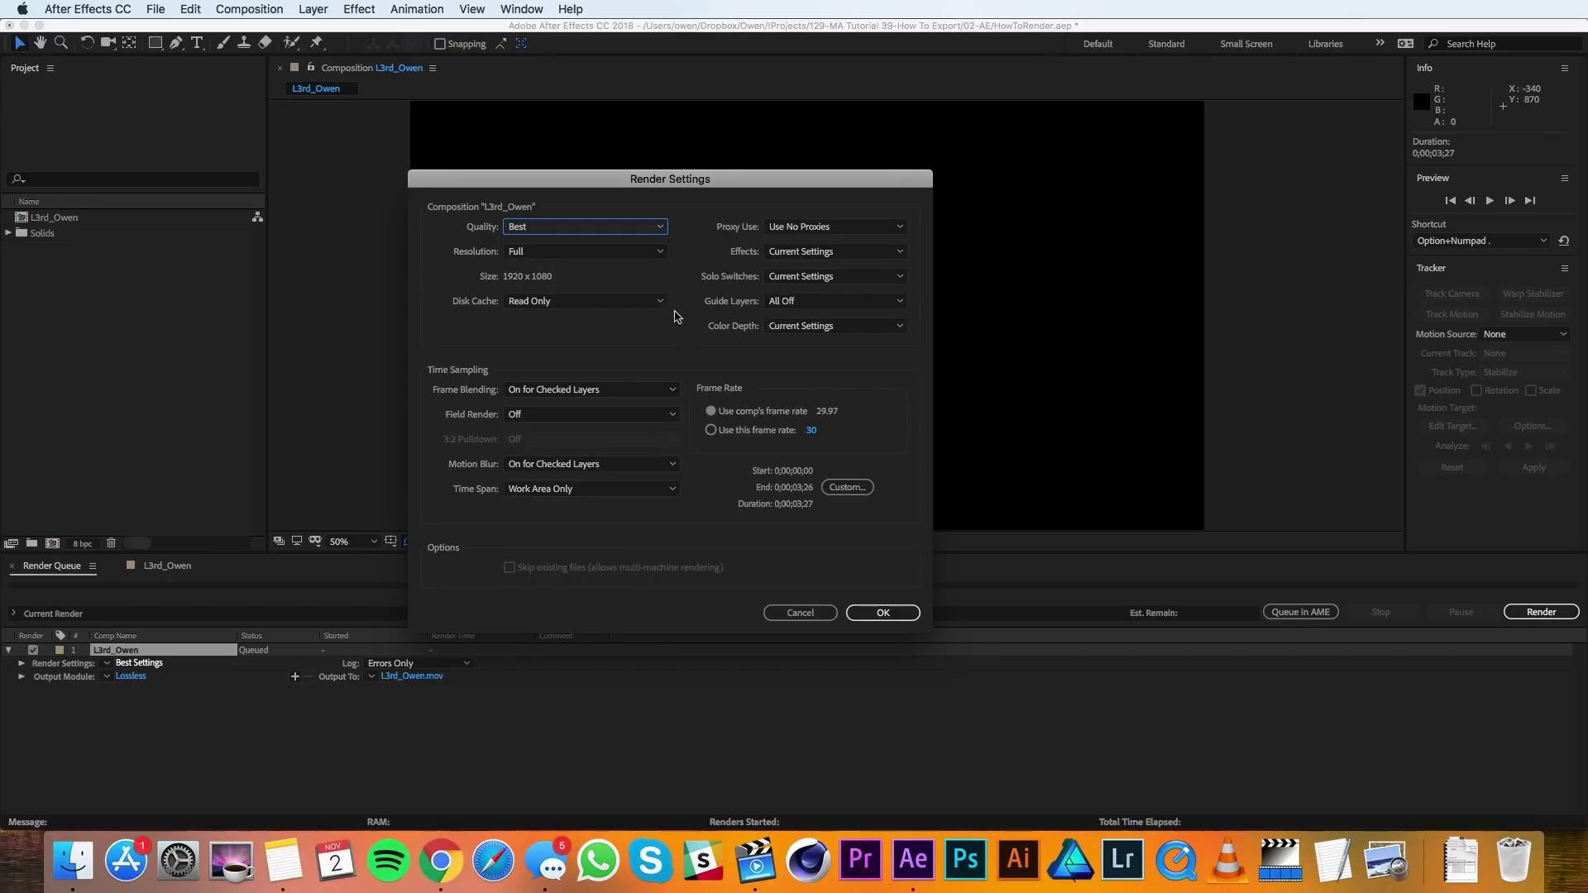
{"action": "left_click", "coordinate": [630, 255]}
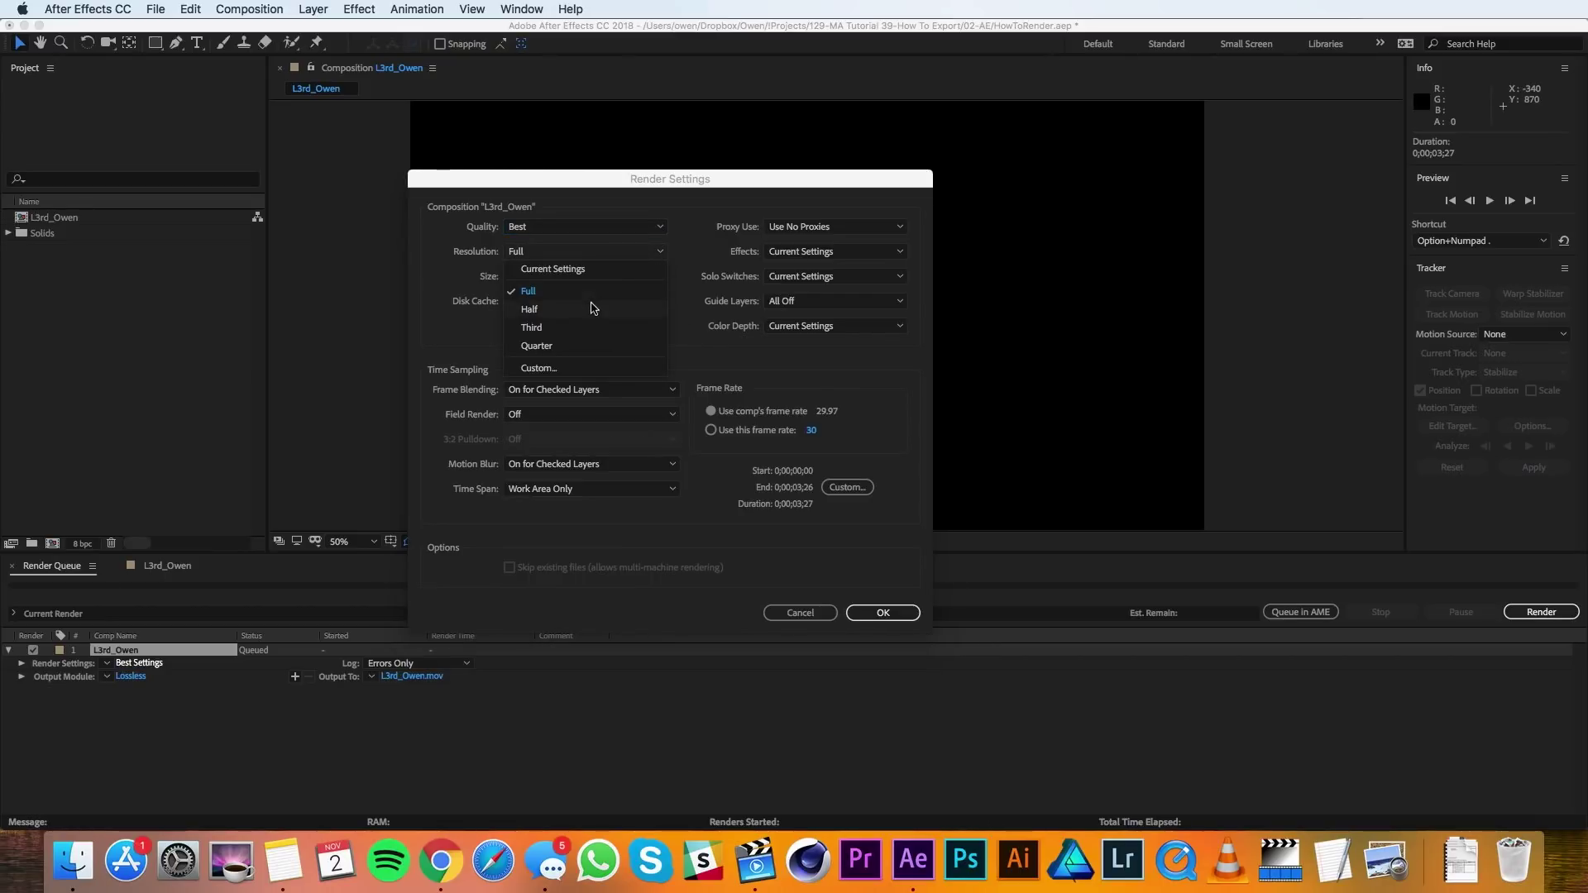
{"action": "left_click", "coordinate": [591, 308]}
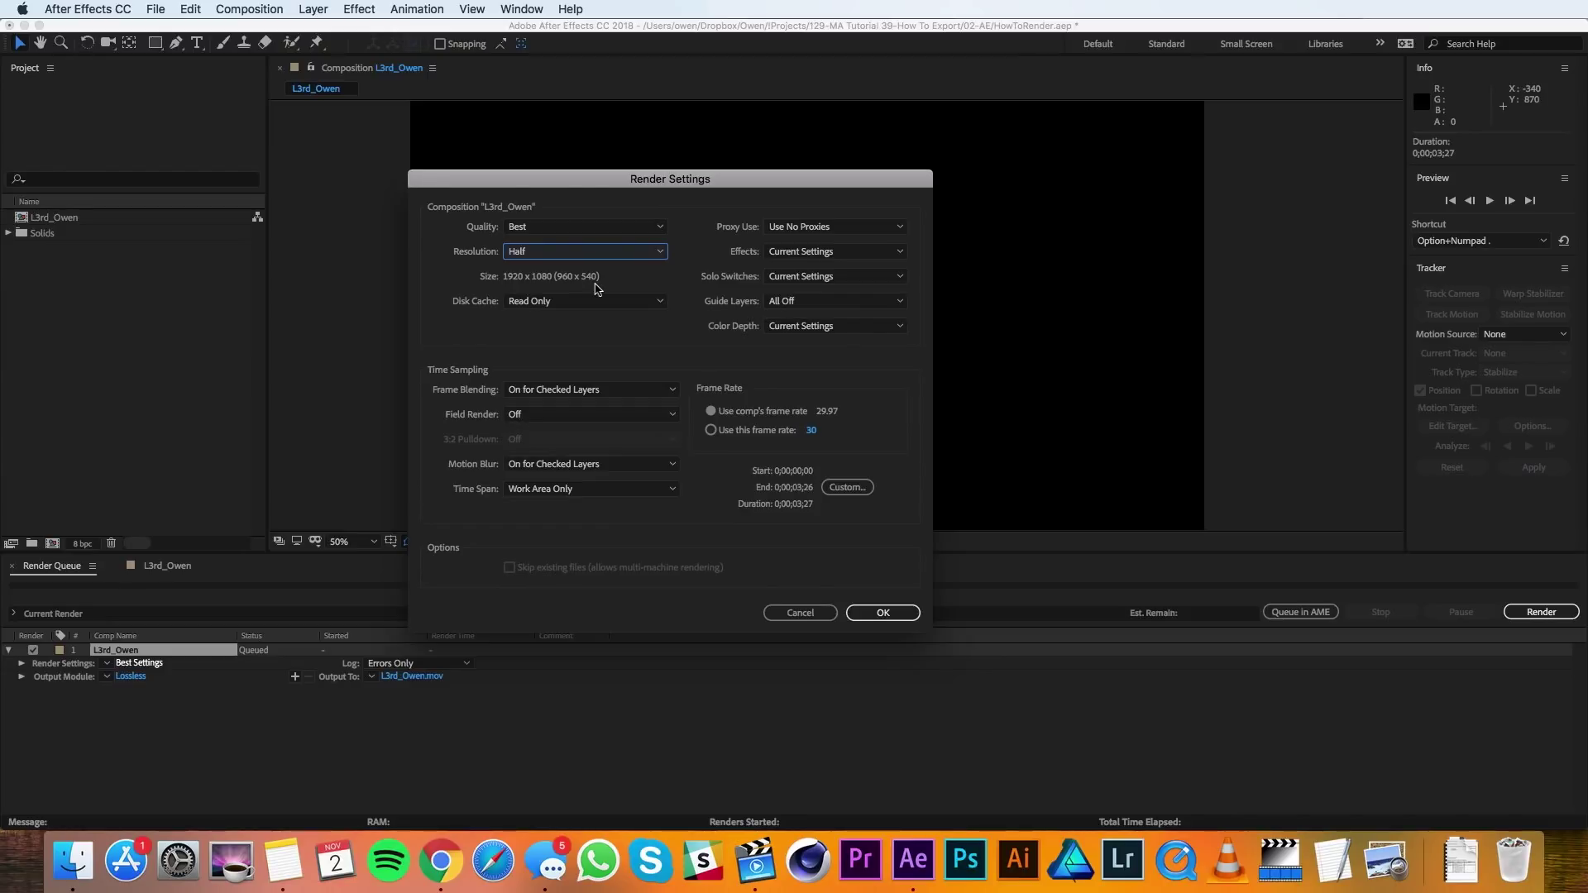
{"action": "left_click", "coordinate": [777, 613]}
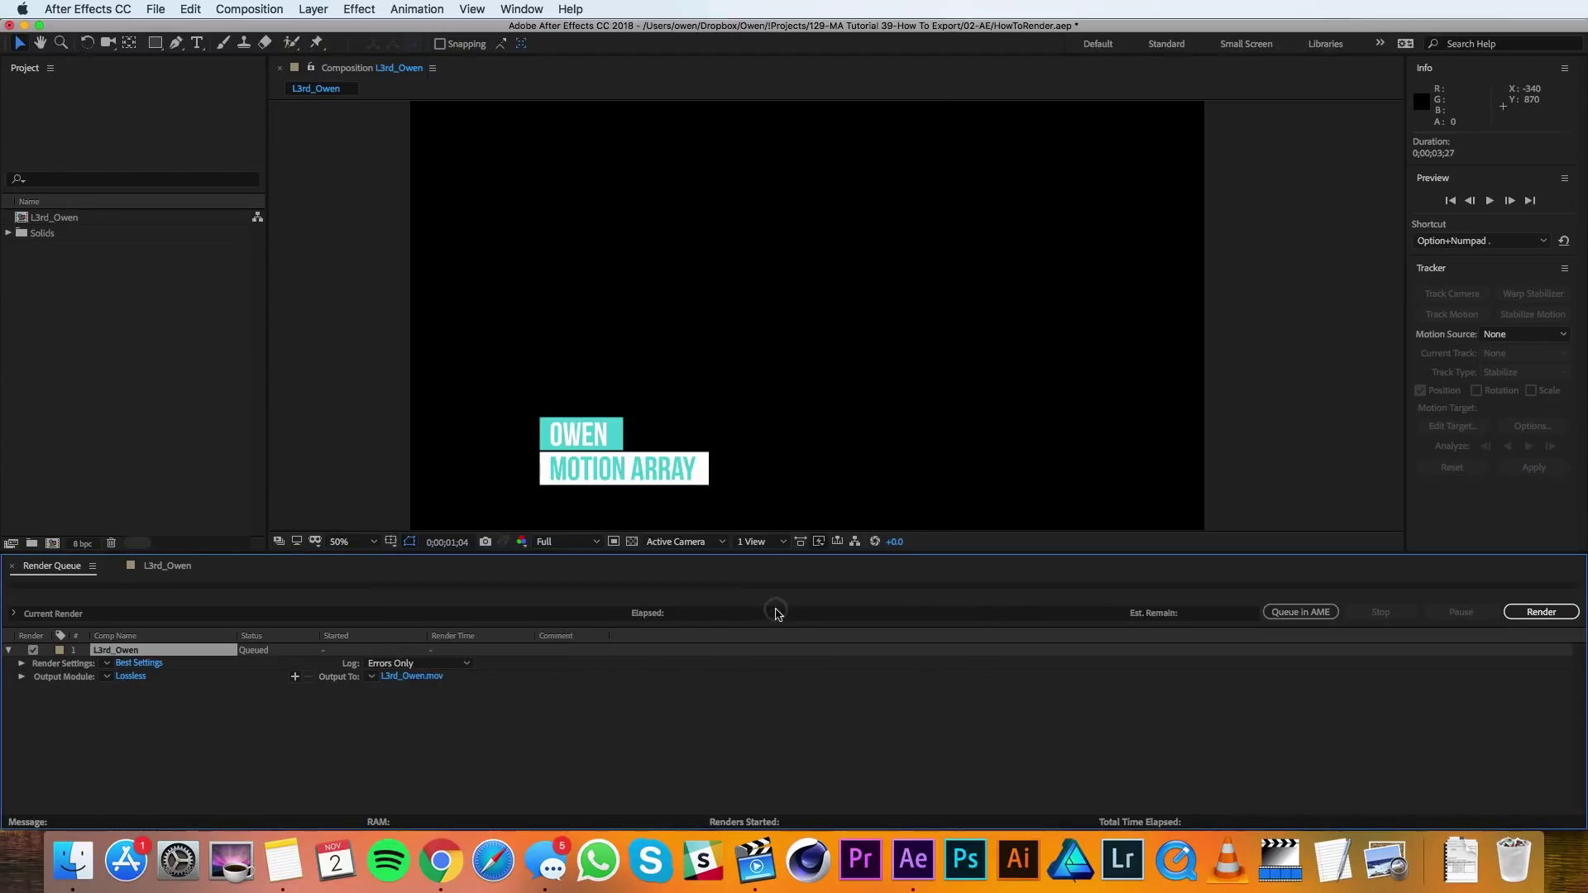
- Open the Lossless output module for L3rd_Owen and keep the format as QuickTime
{"action": "left_click", "coordinate": [133, 676]}
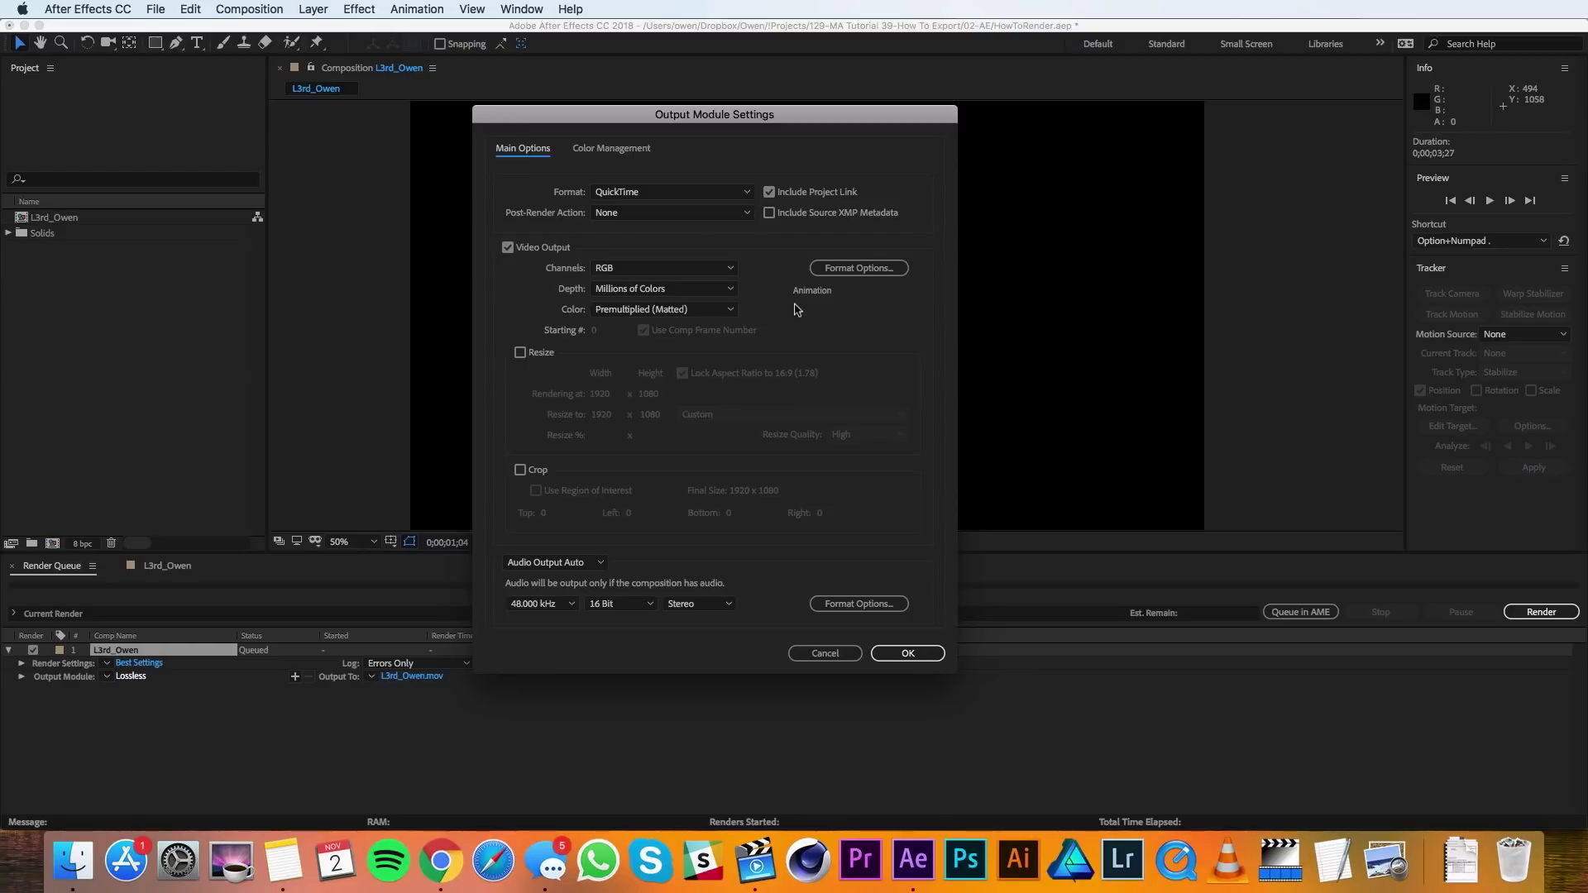
{"action": "left_click", "coordinate": [720, 191]}
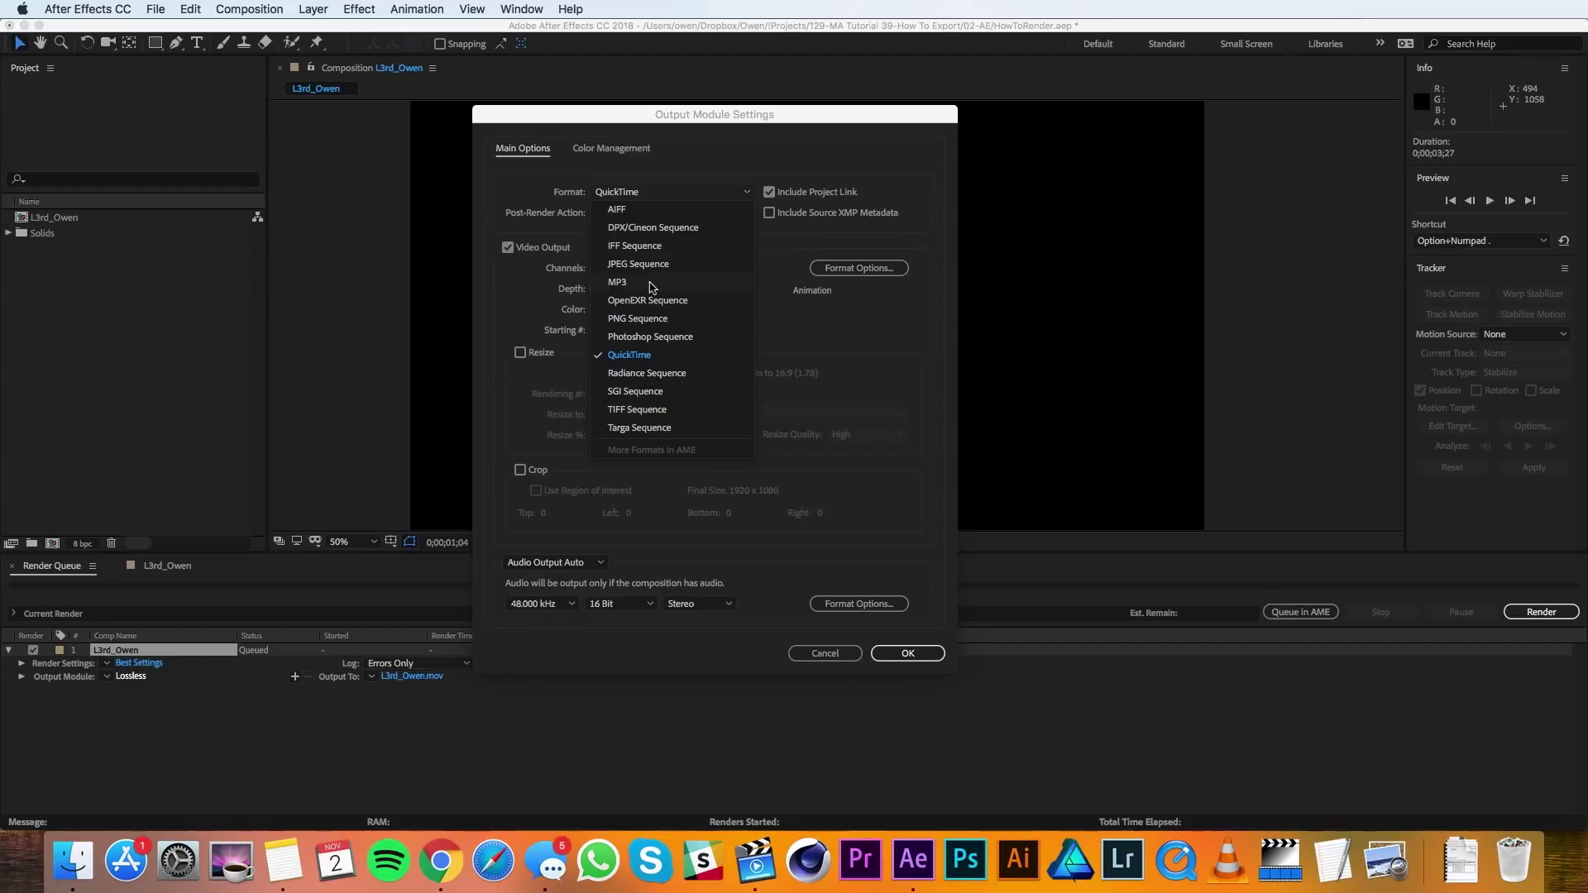
{"action": "left_click", "coordinate": [666, 355]}
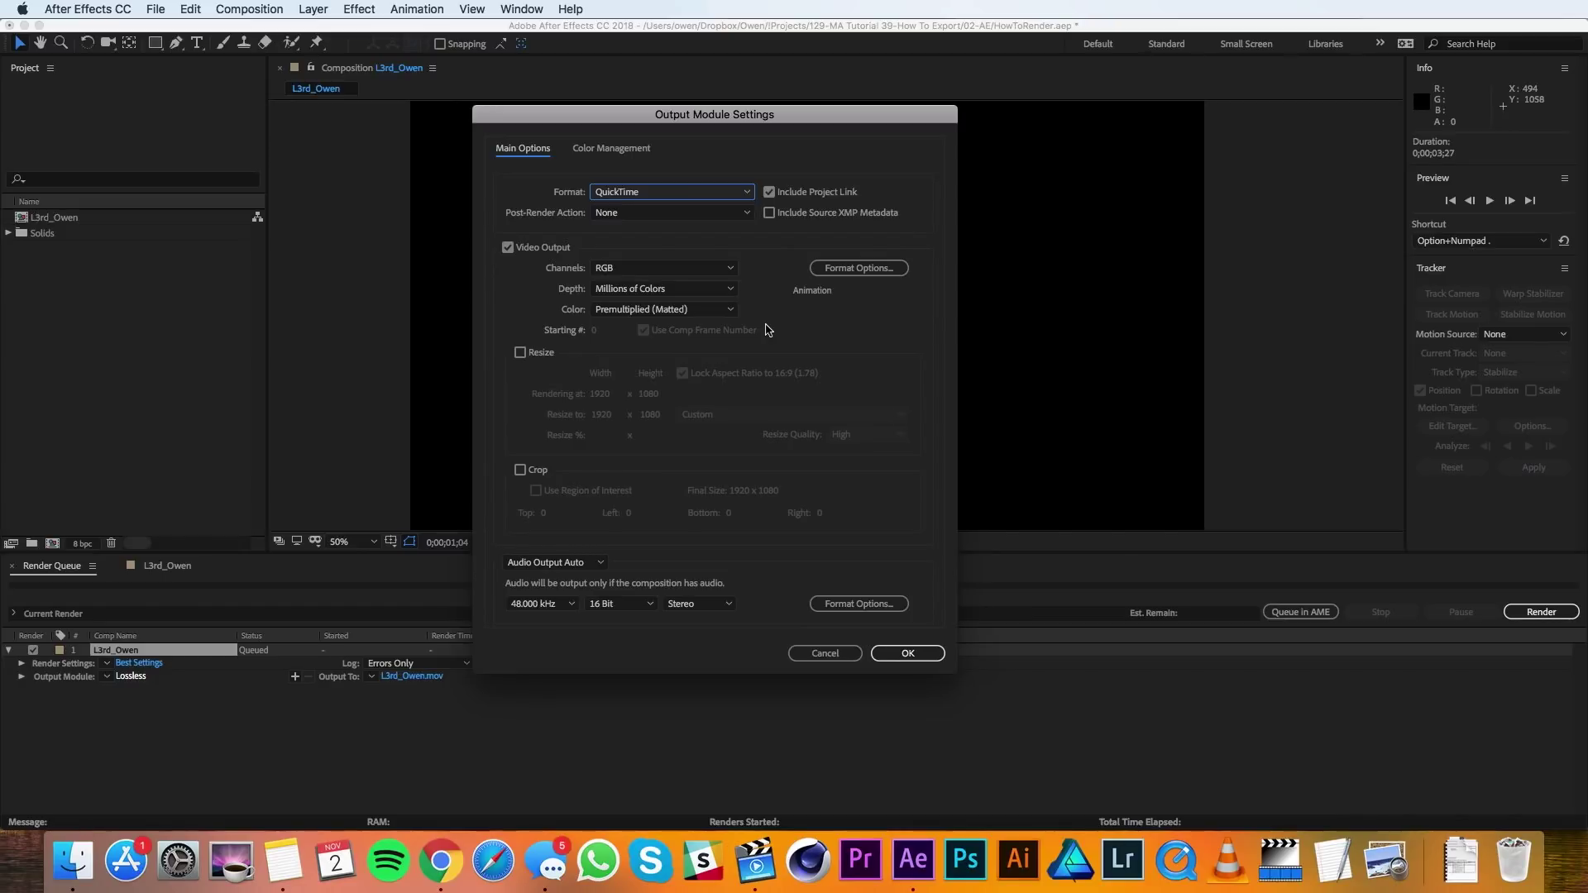
- Confirm the QuickTime format options with Animation kept as the video codec
{"action": "left_click", "coordinate": [879, 273]}
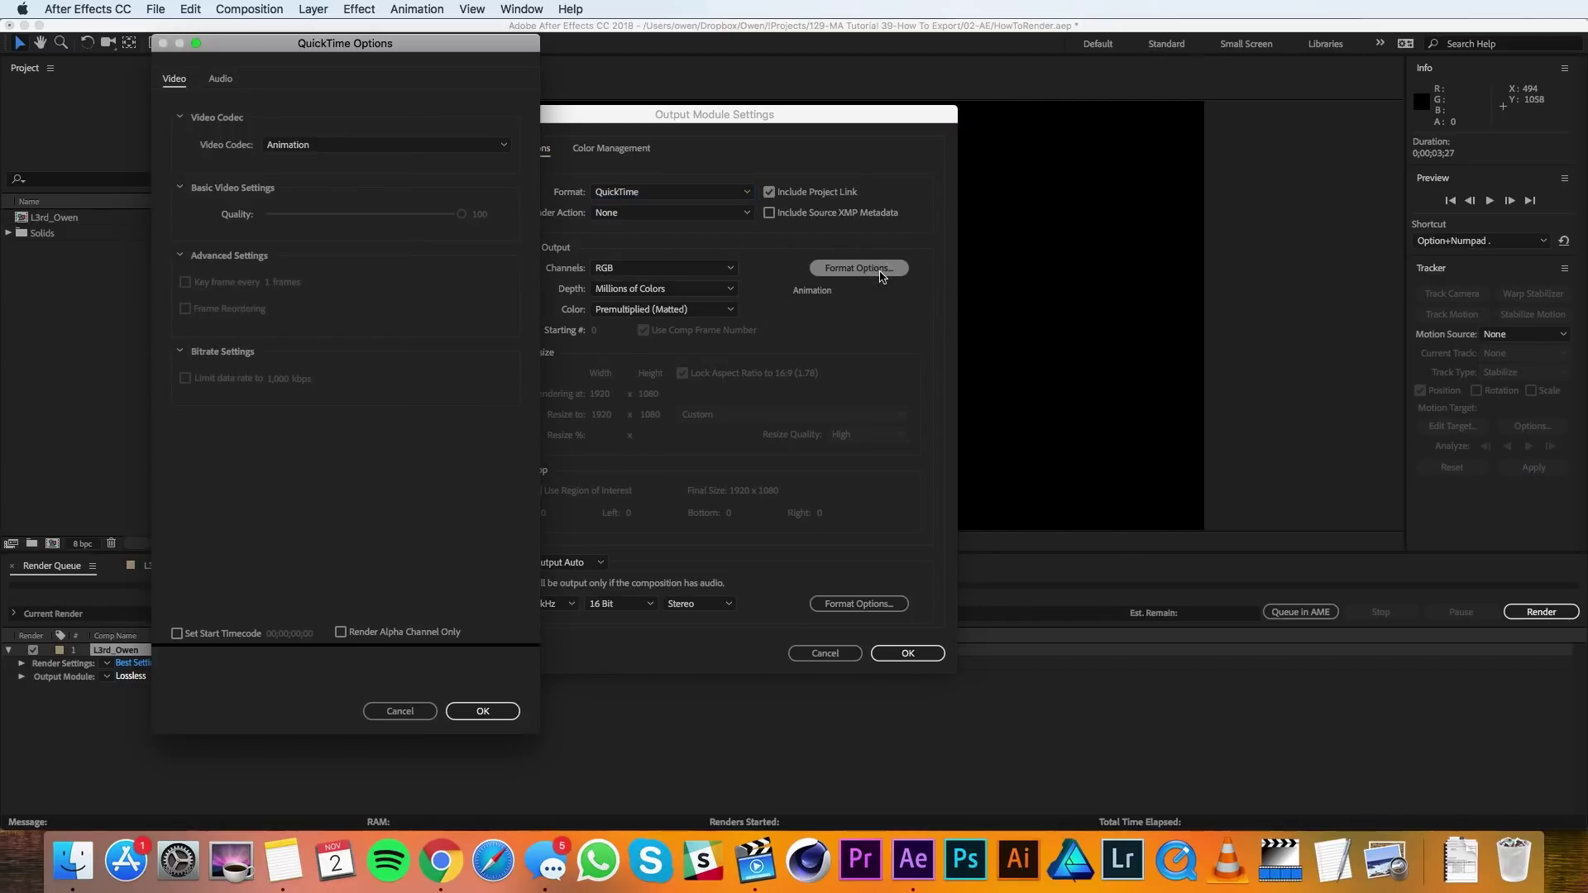
{"action": "left_click_drag", "start_coordinate": [464, 46], "coordinate": [670, 70]}
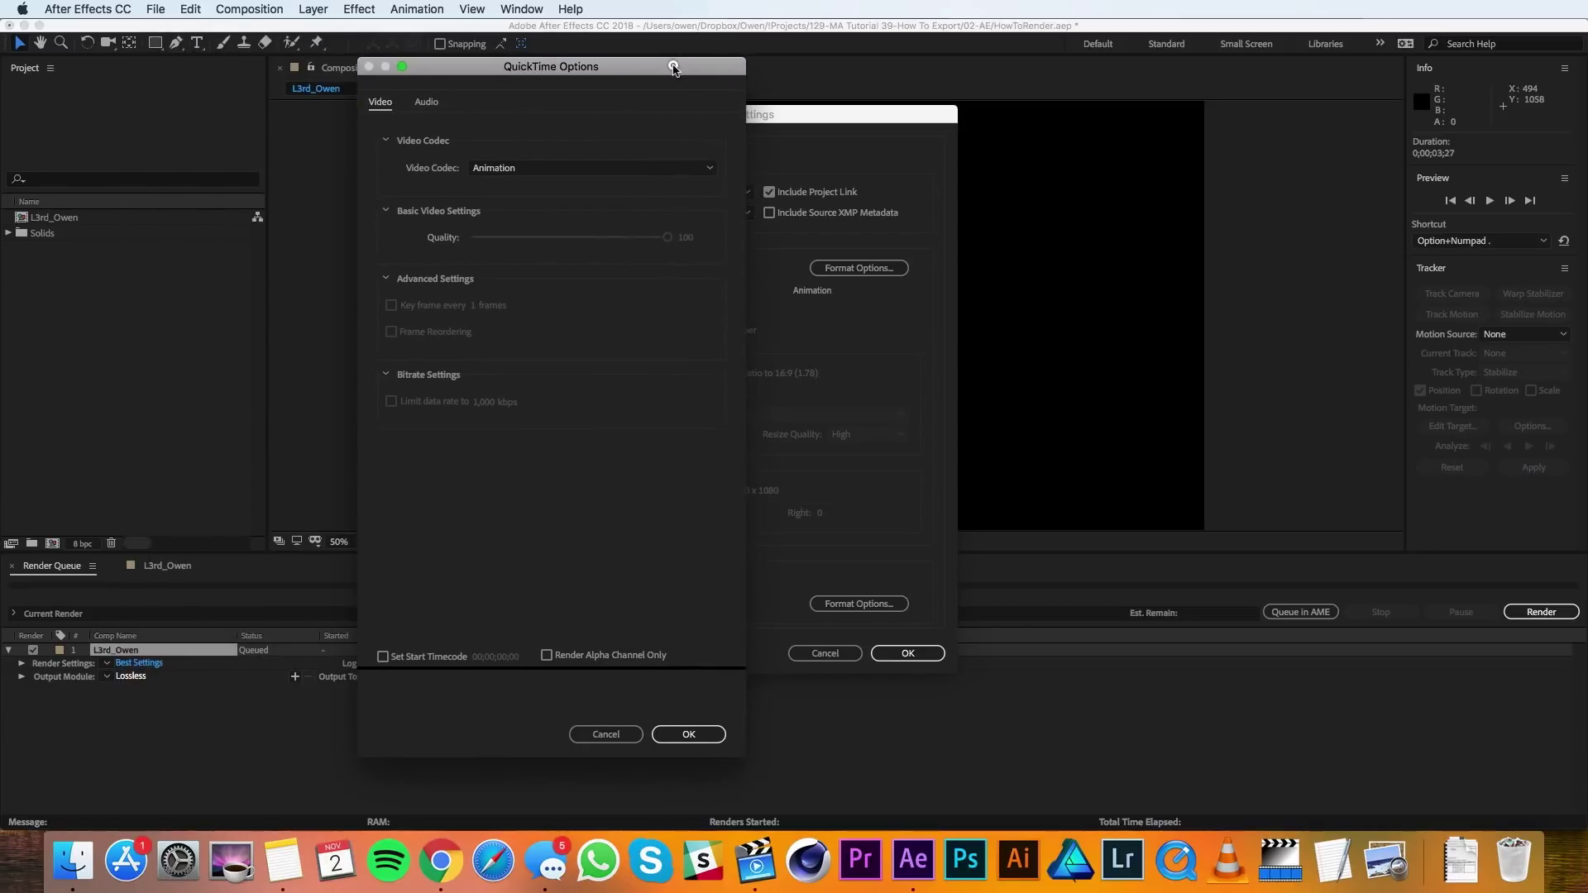
{"action": "left_click", "coordinate": [588, 171]}
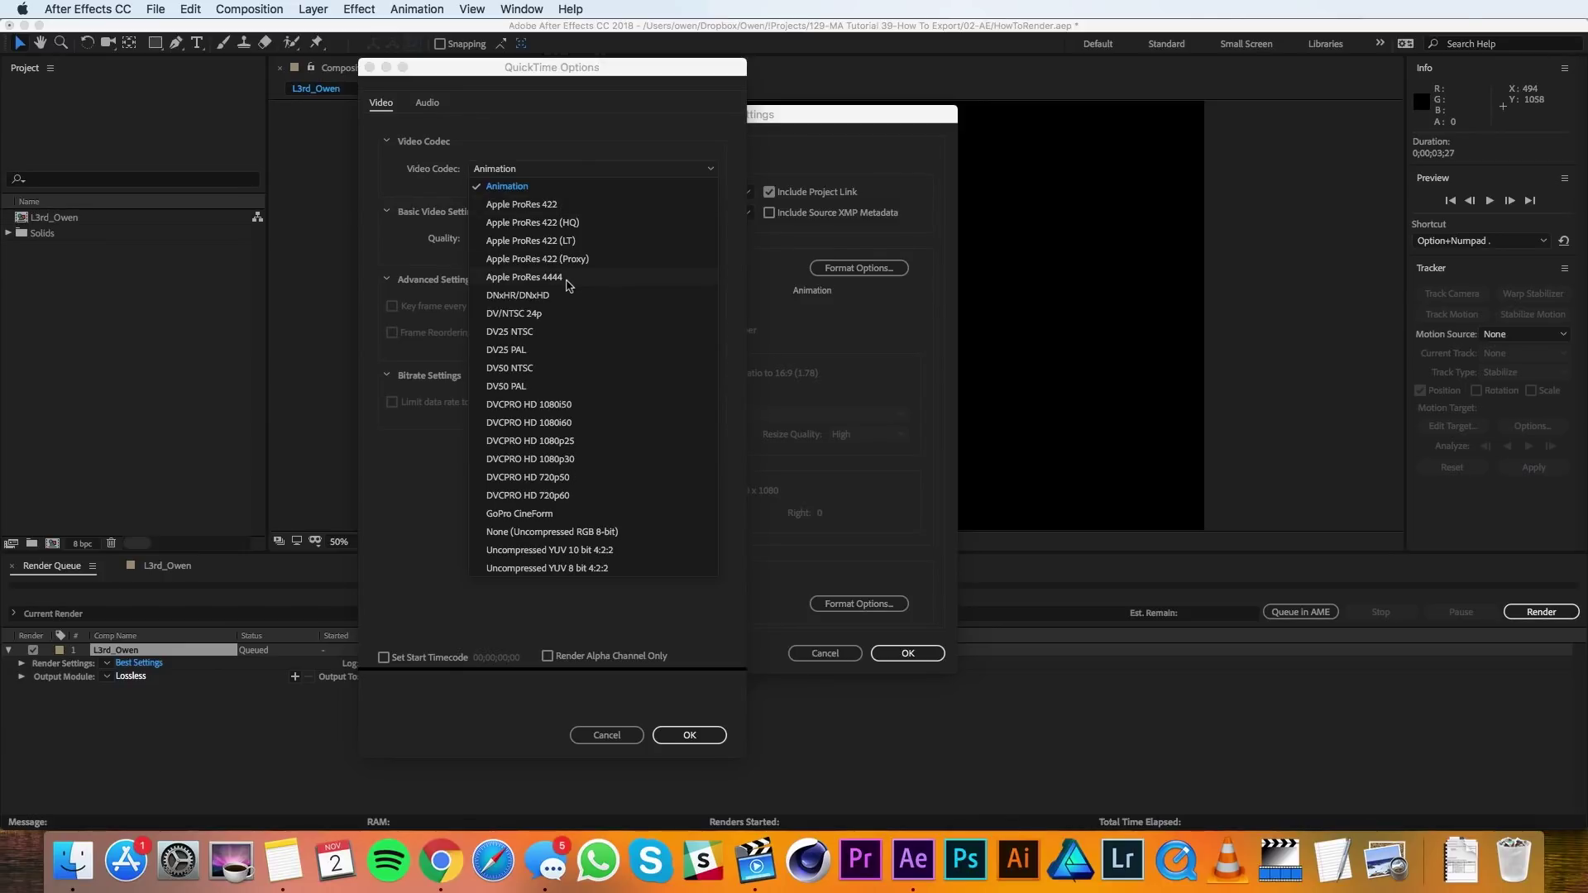
{"action": "left_click", "coordinate": [539, 186]}
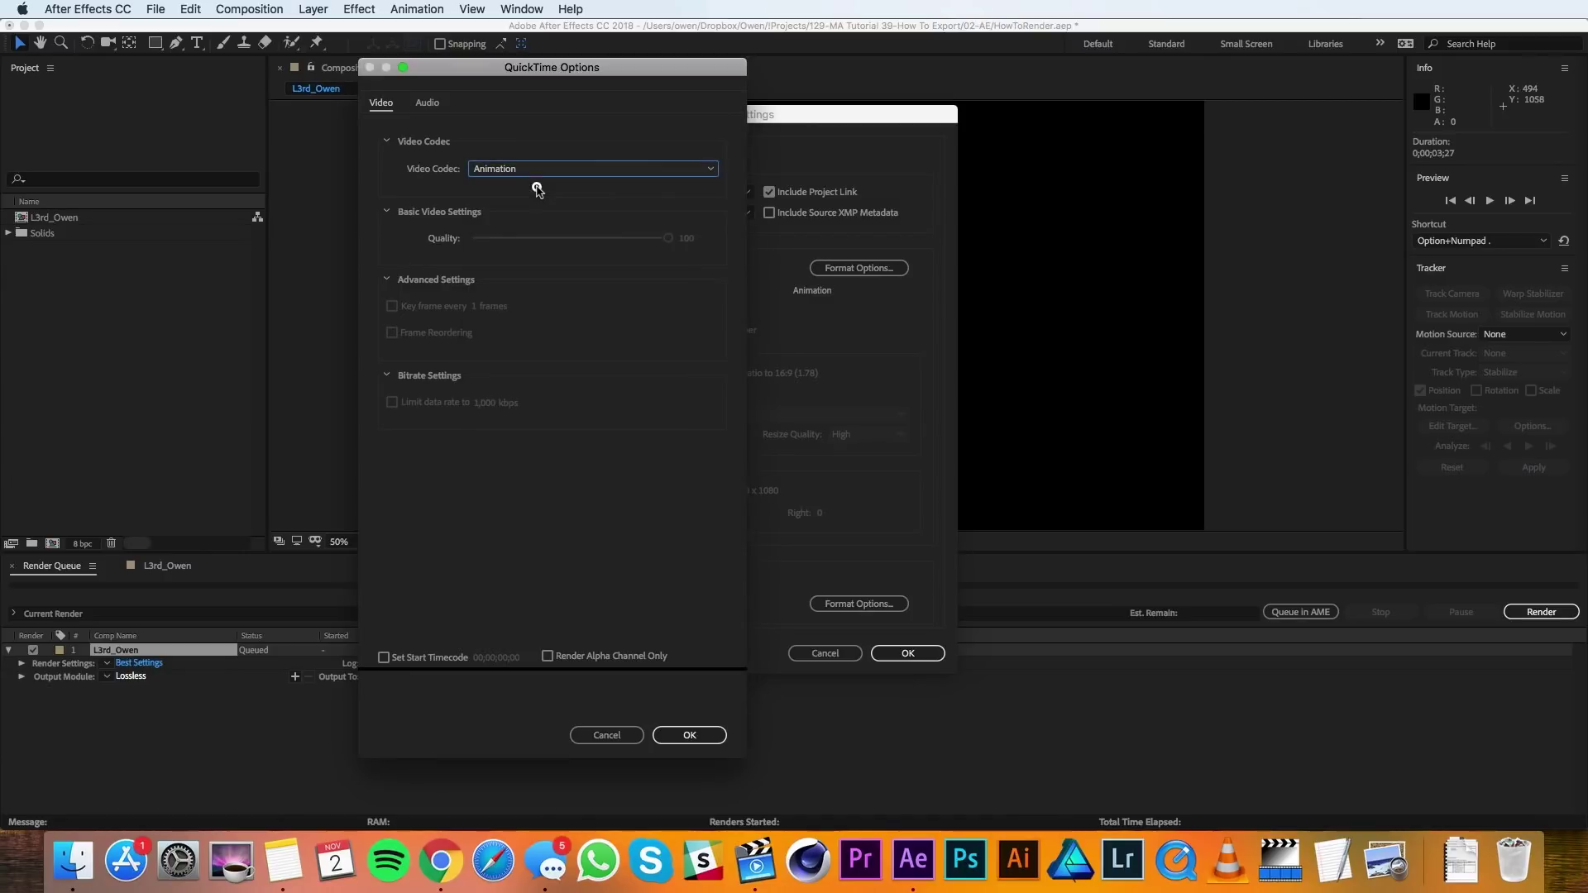
{"action": "left_click", "coordinate": [687, 735]}
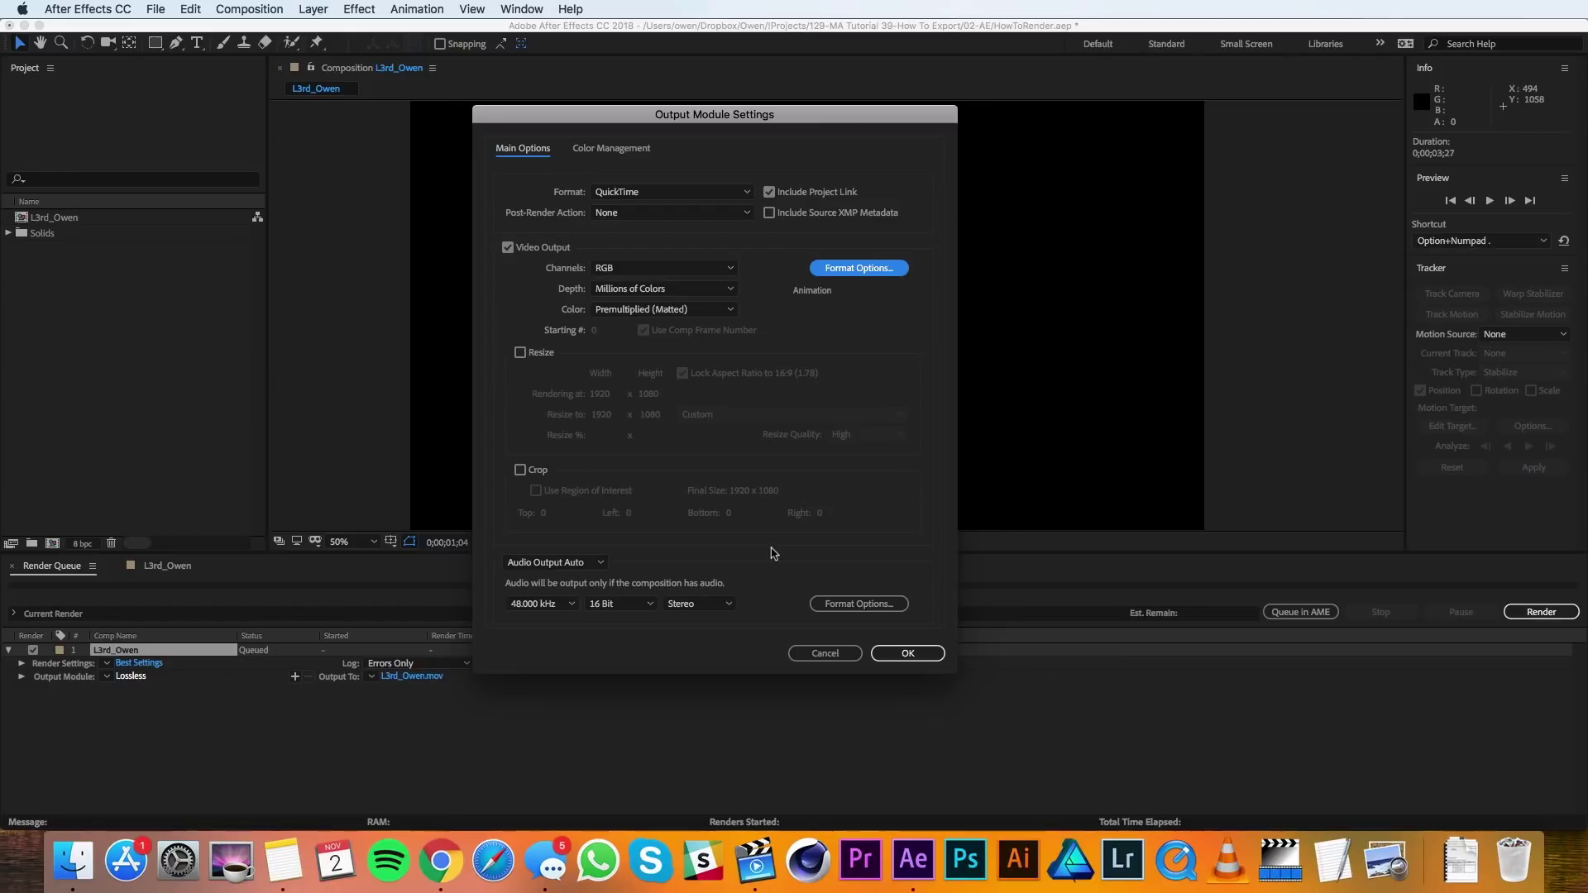
- Close Output Module Settings and turn on the Transparency Grid in the L3rd_Owen comp
{"action": "left_click", "coordinate": [809, 652]}
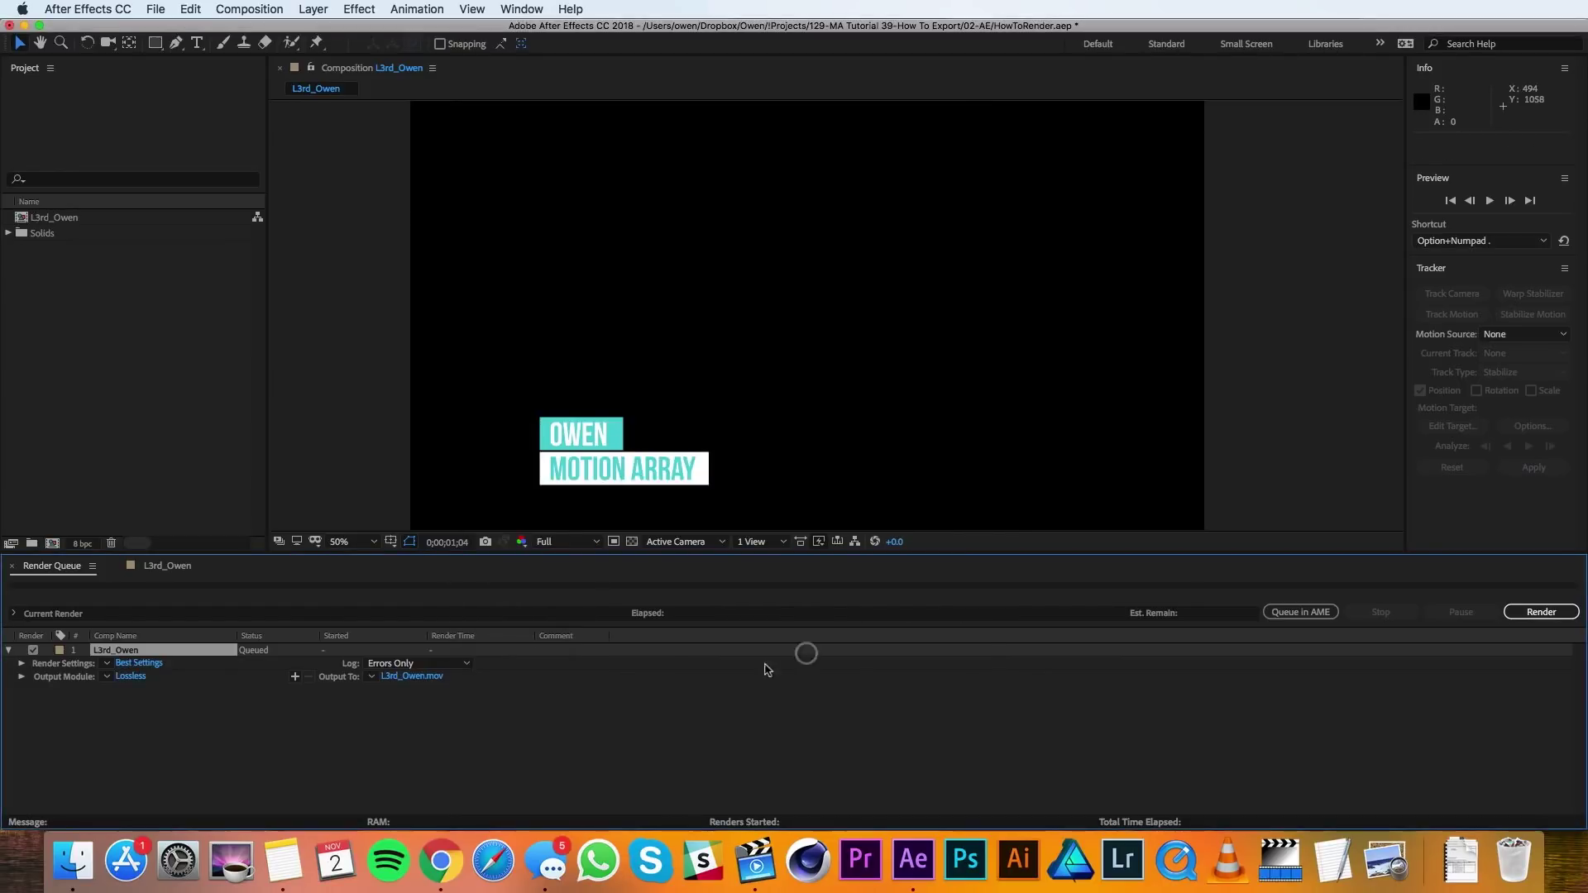
{"action": "left_click", "coordinate": [149, 565]}
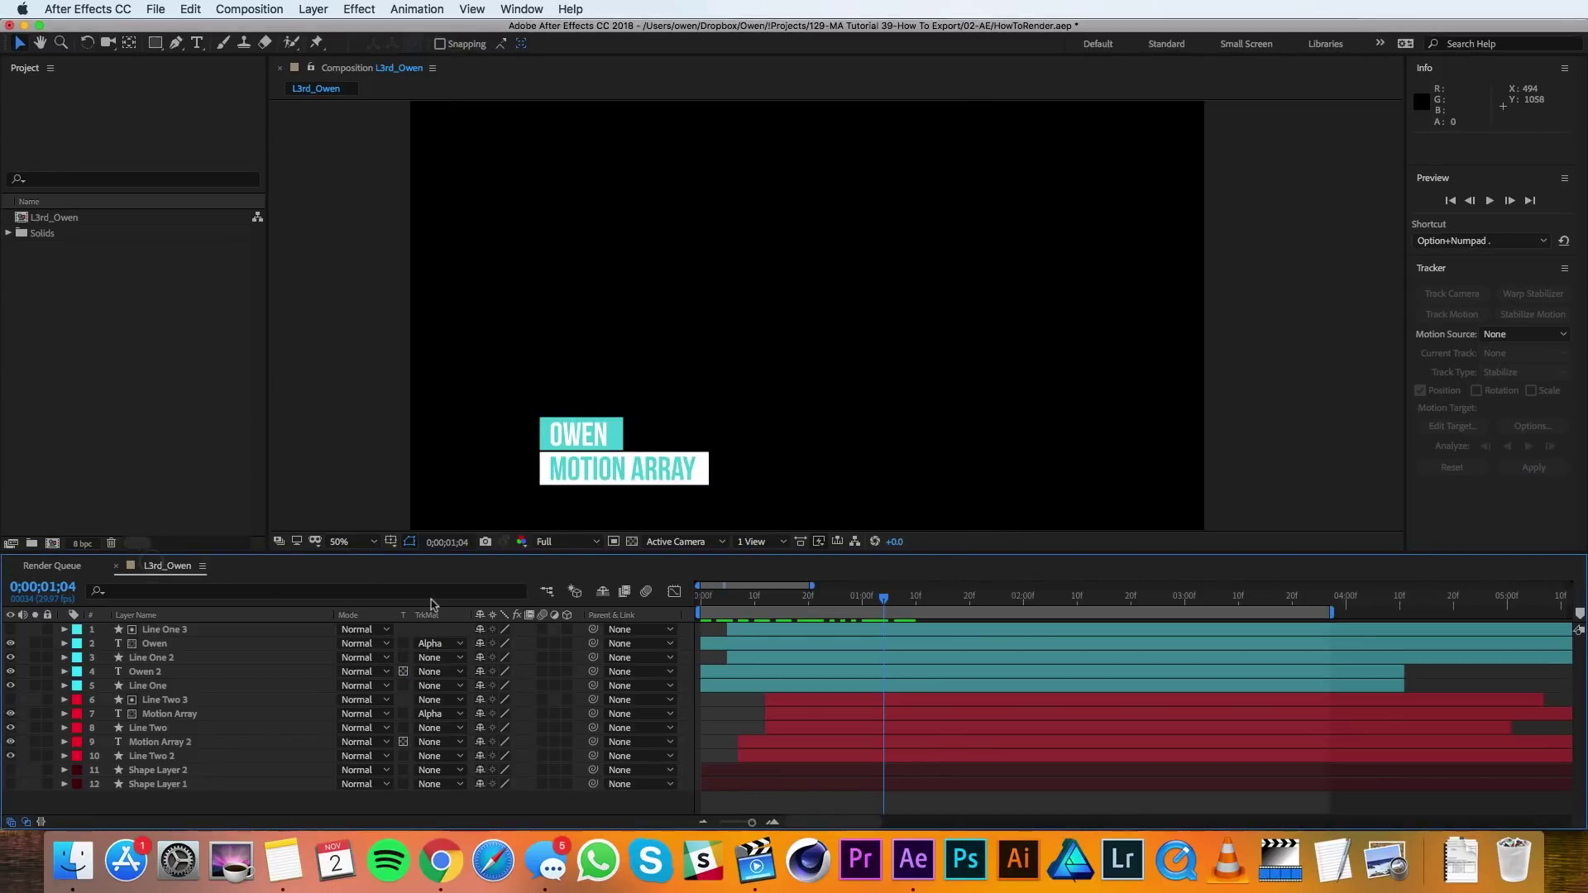
{"action": "left_click", "coordinate": [632, 541]}
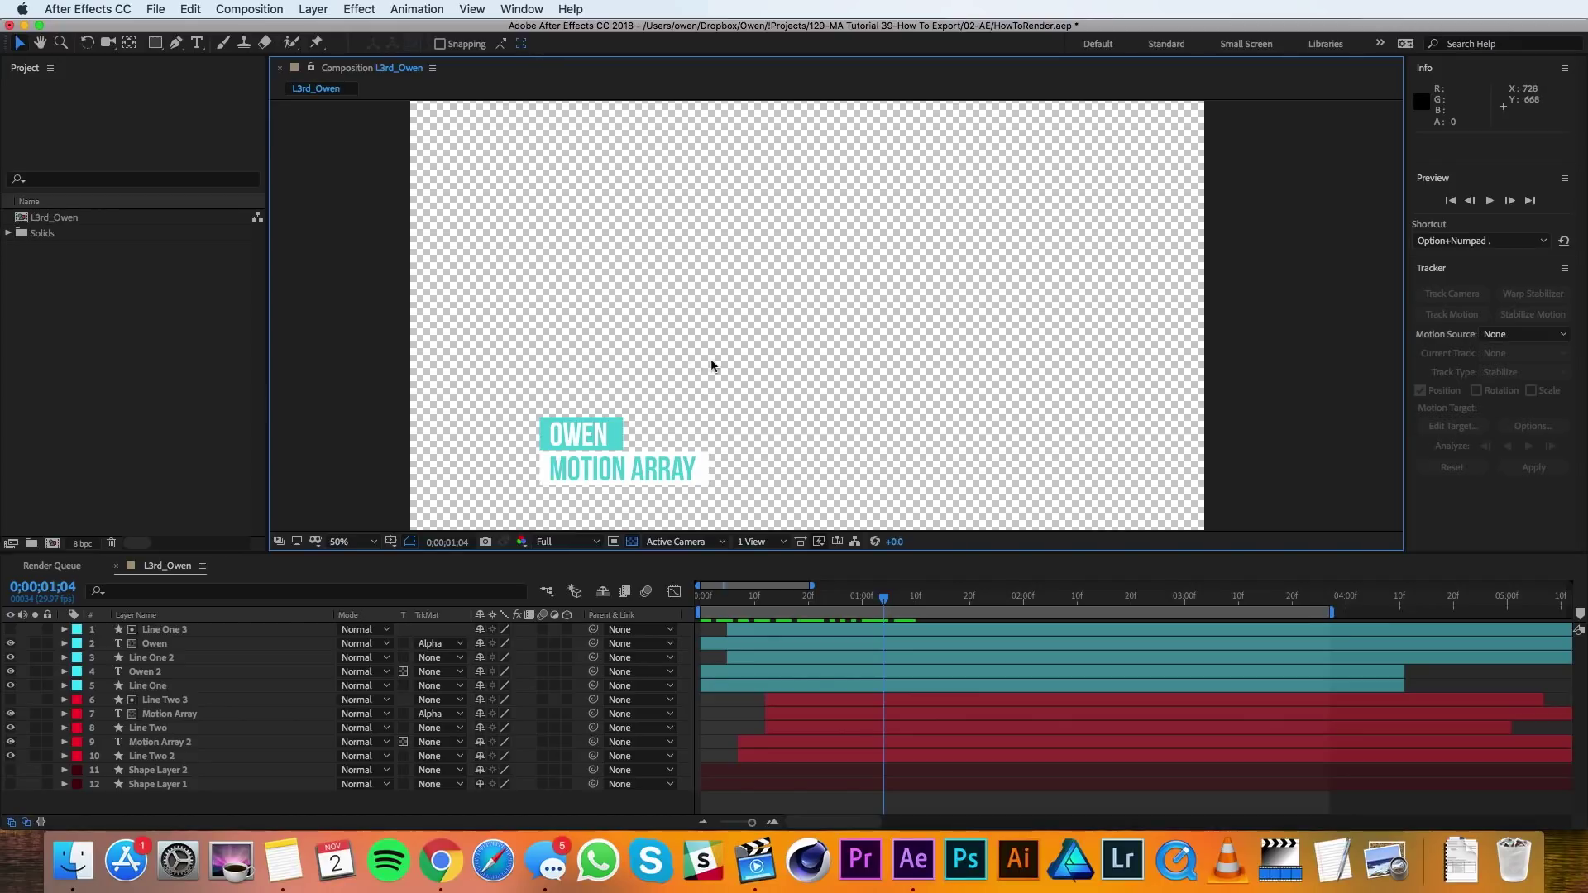
- Set the L3rd_Owen output module's channels to RGB + Alpha
{"action": "left_click", "coordinate": [52, 566]}
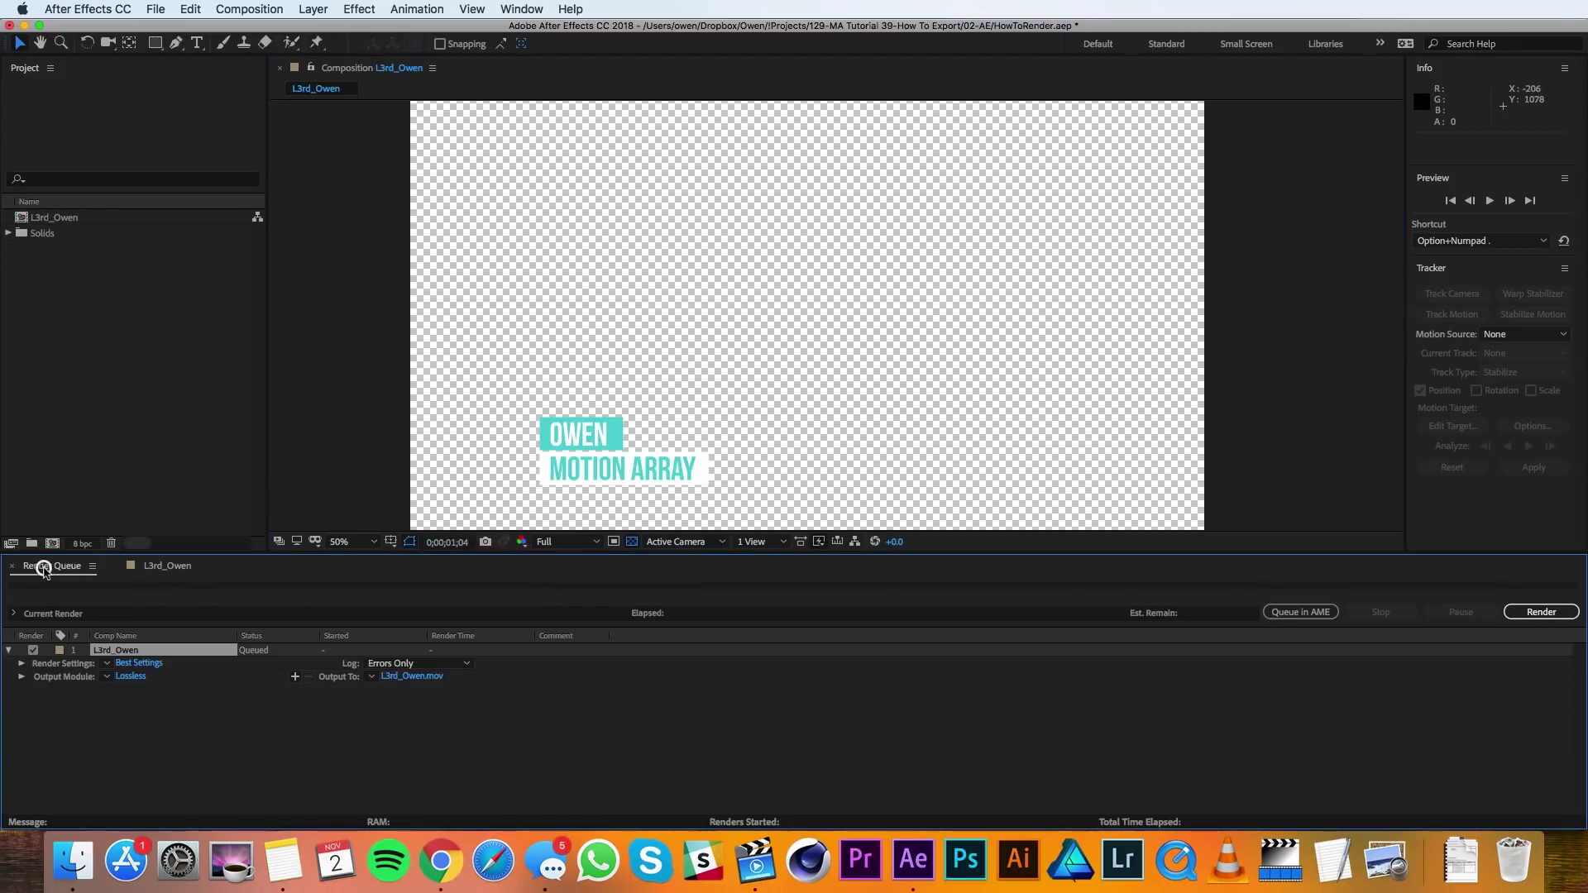
{"action": "left_click", "coordinate": [129, 676]}
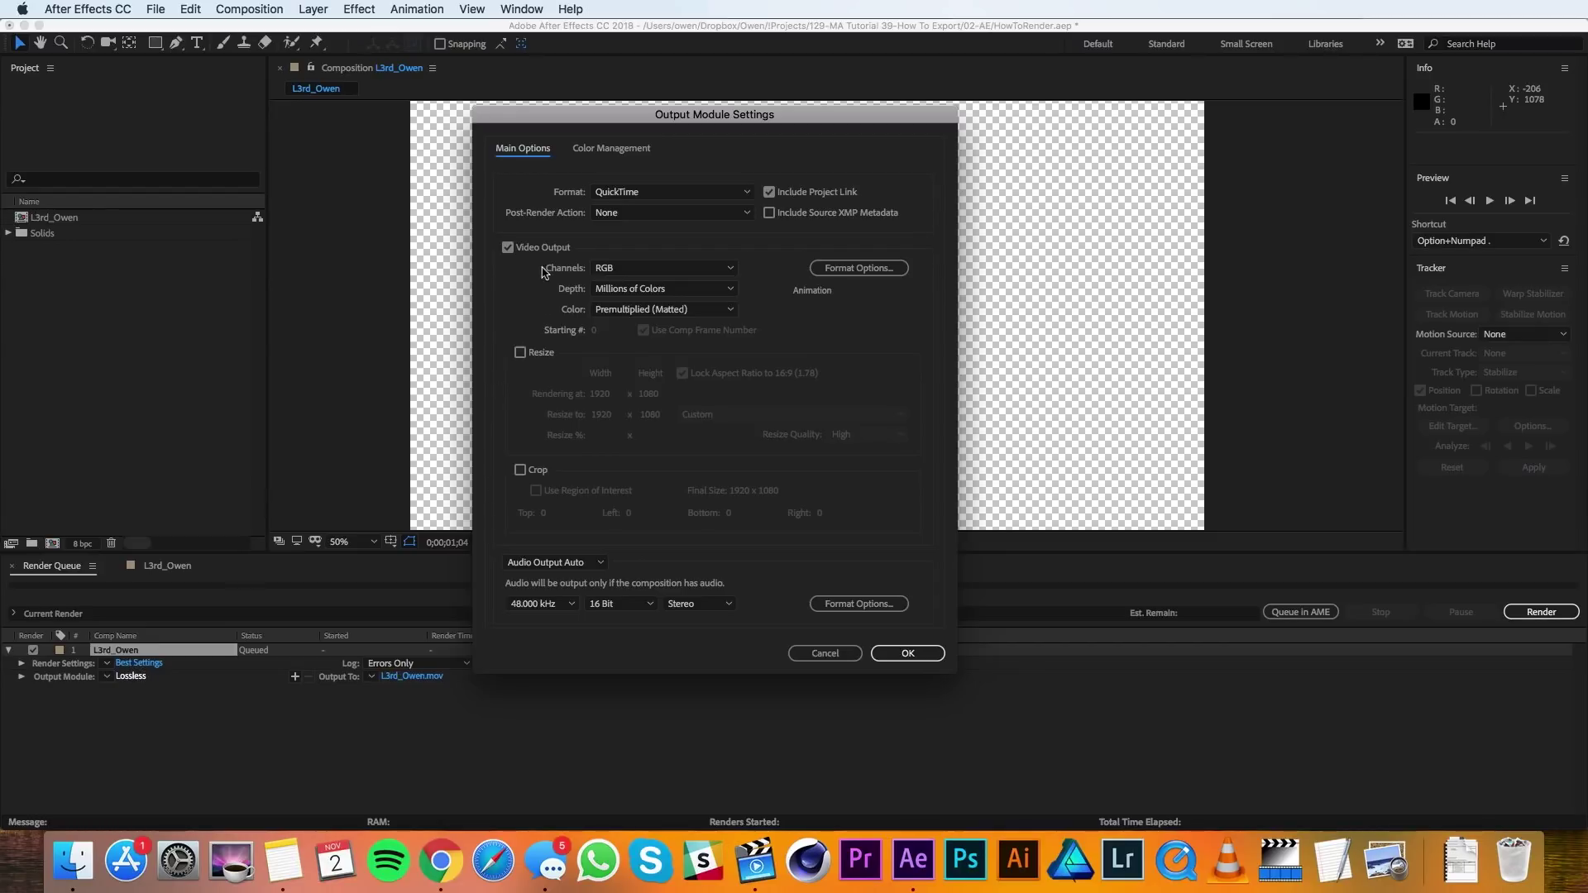
{"action": "left_click", "coordinate": [643, 269]}
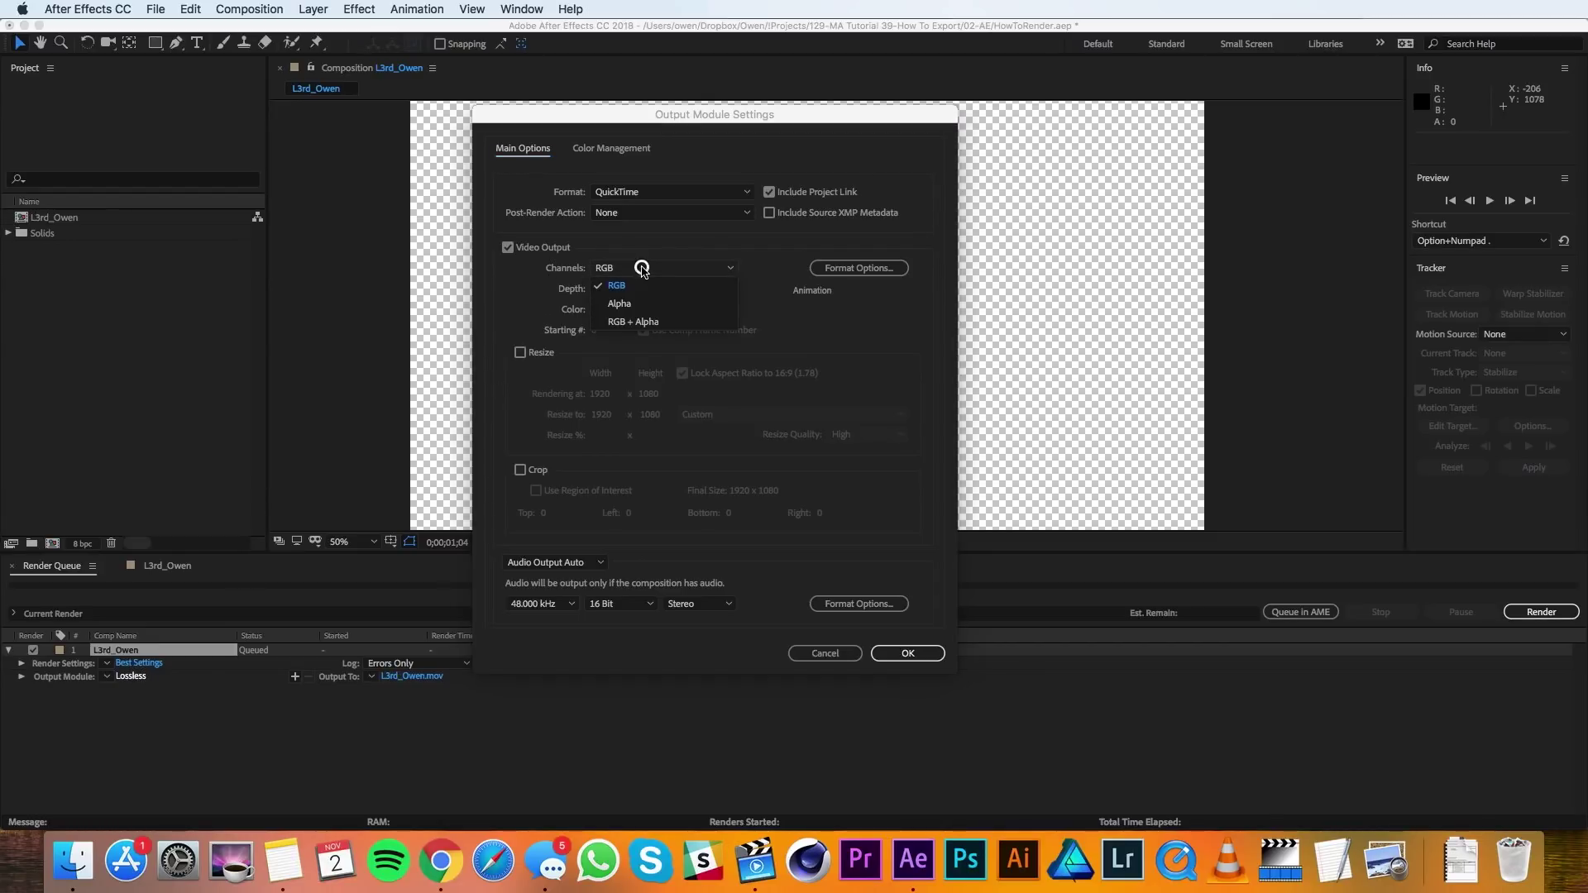
{"action": "left_click", "coordinate": [662, 323]}
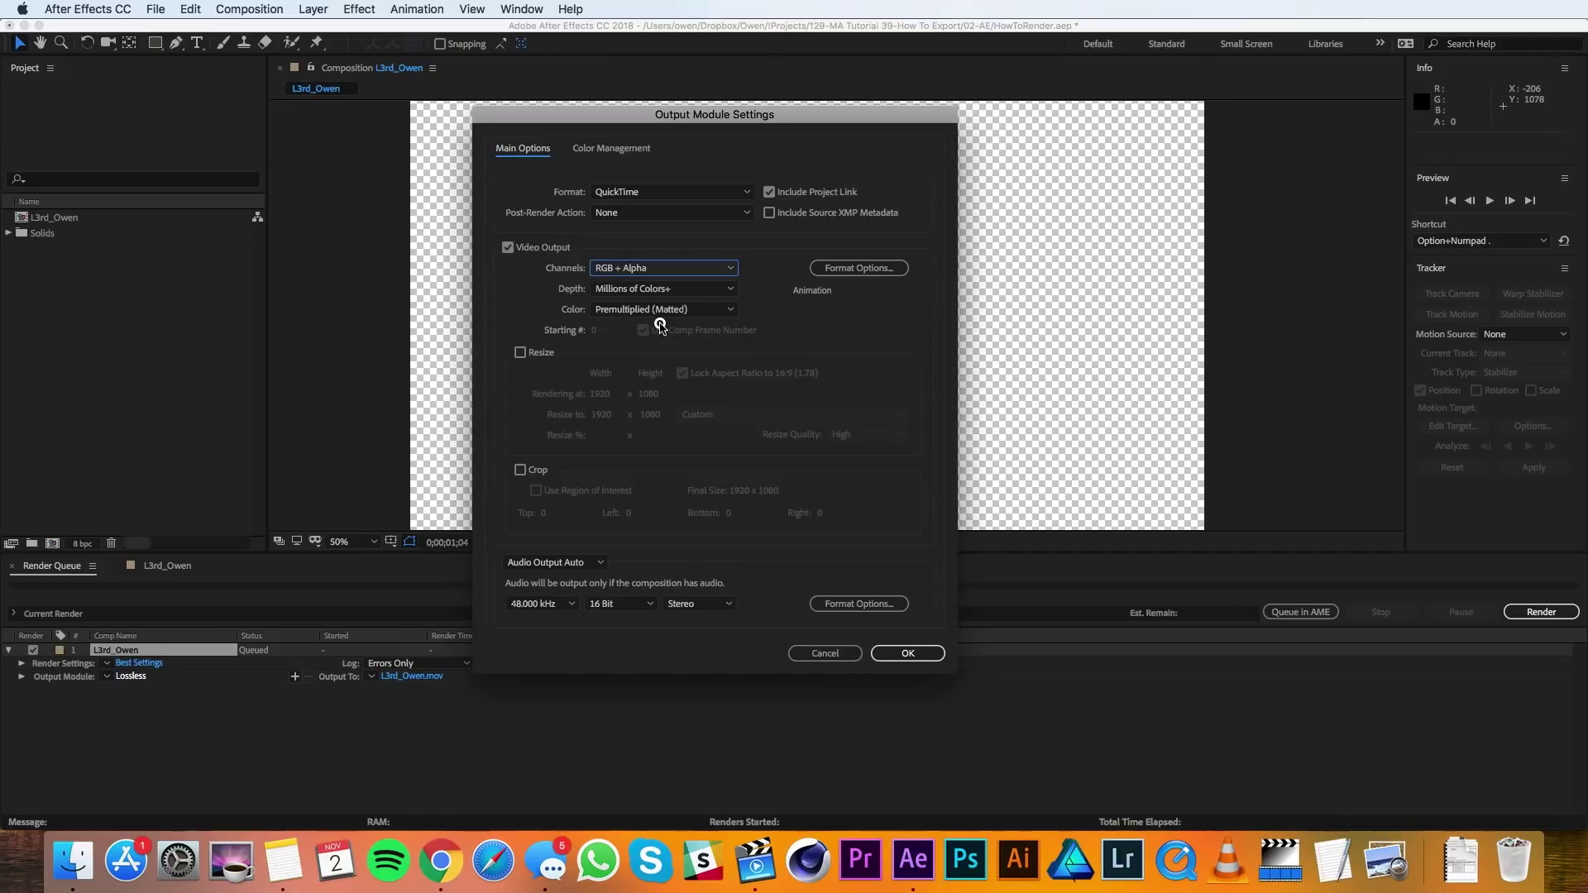
- Keep audio output on Auto and apply the custom QuickTime output settings
{"action": "left_click", "coordinate": [601, 565]}
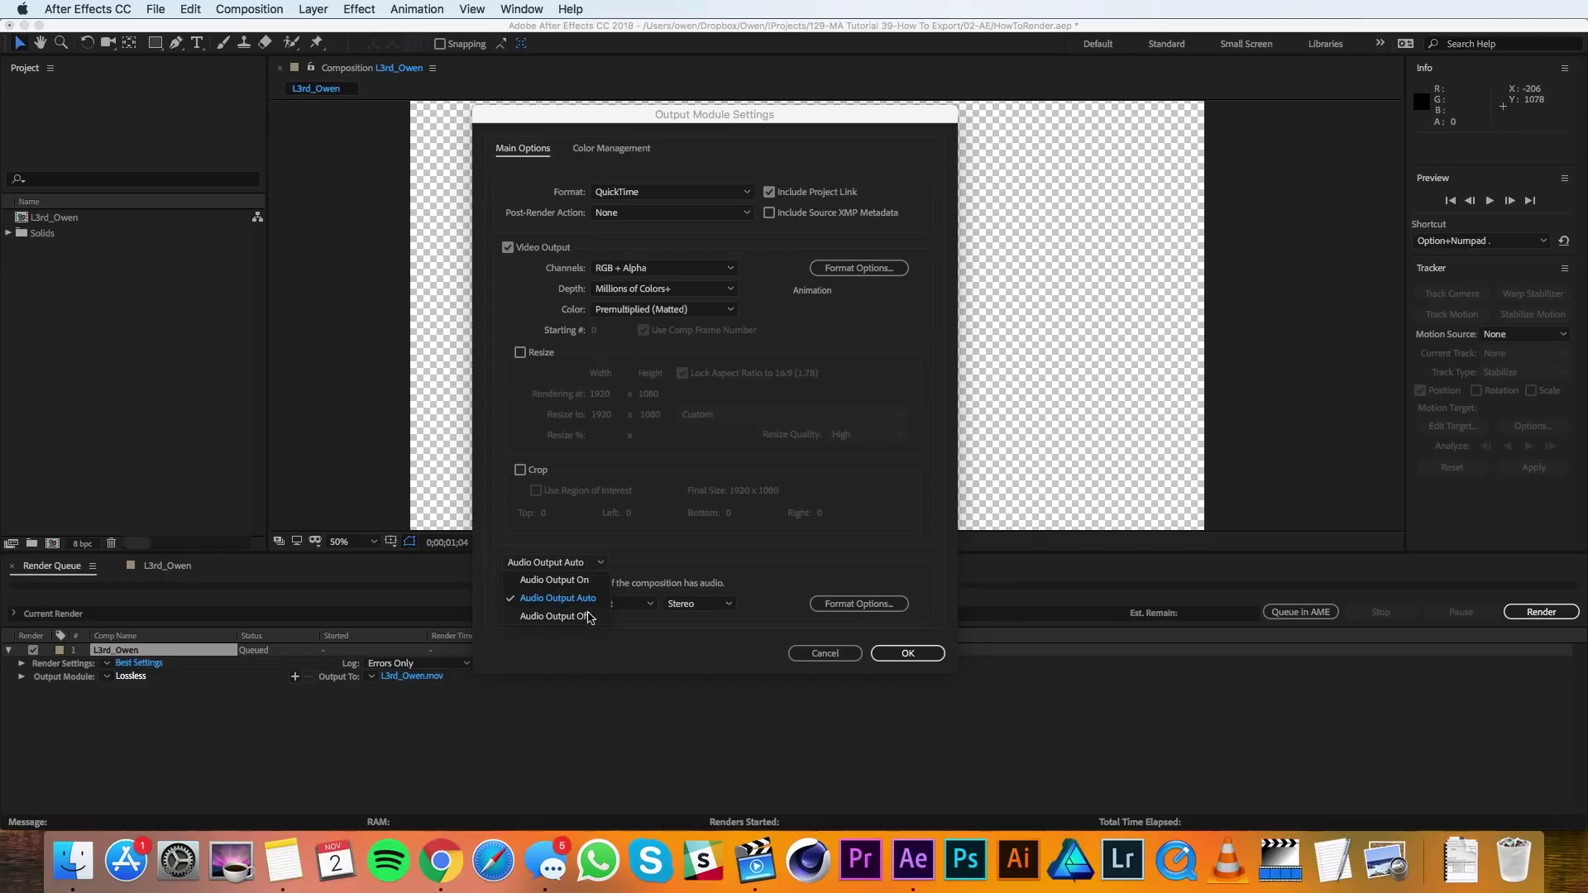
{"action": "left_click", "coordinate": [589, 602]}
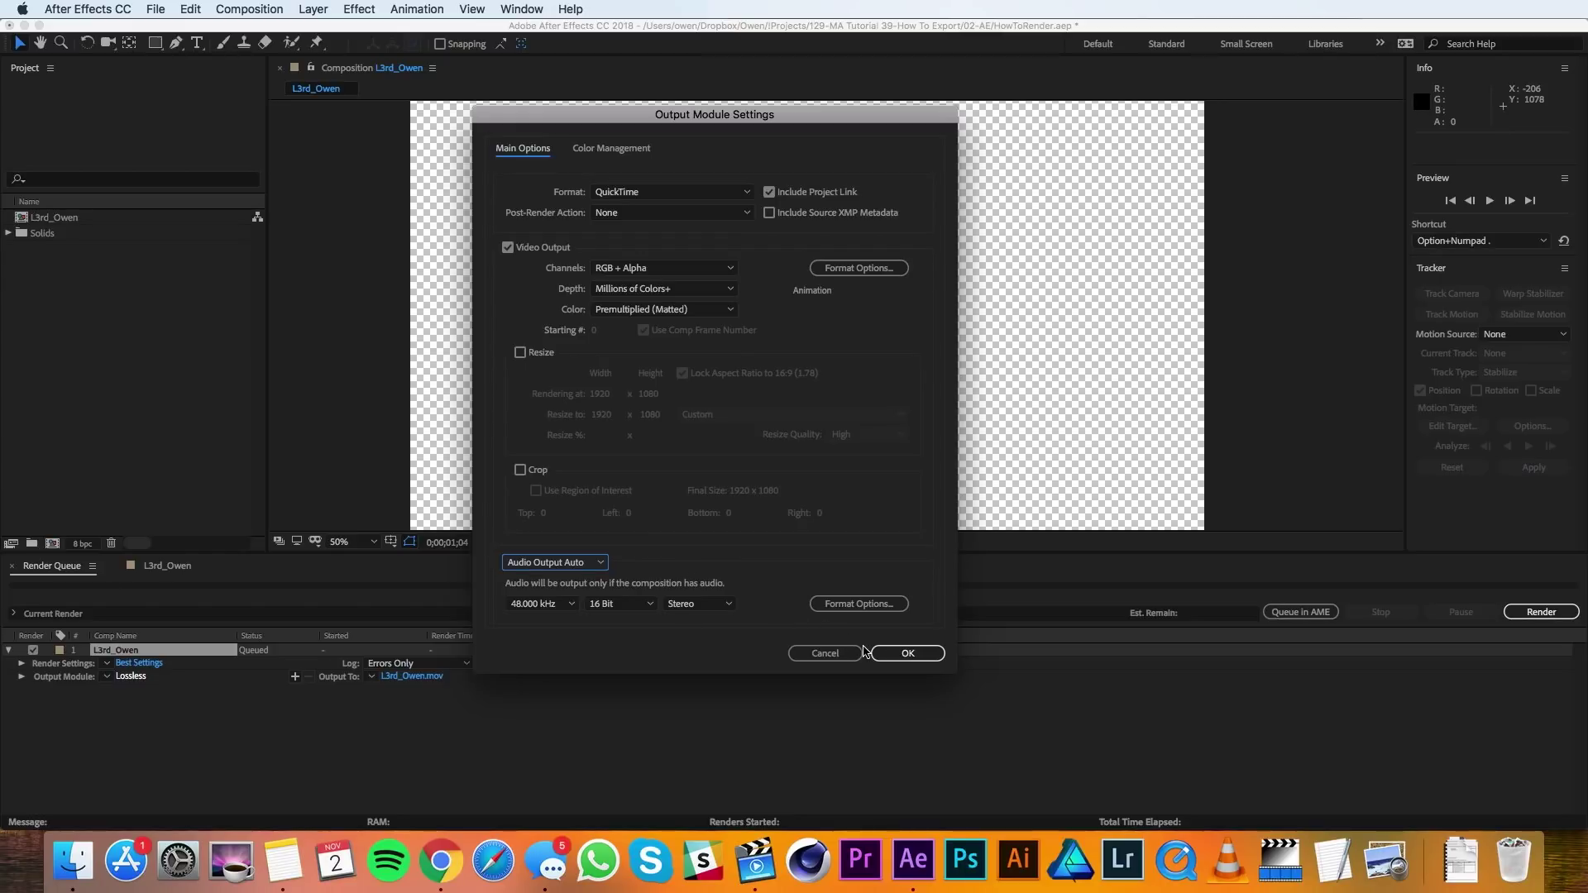
{"action": "left_click", "coordinate": [901, 654]}
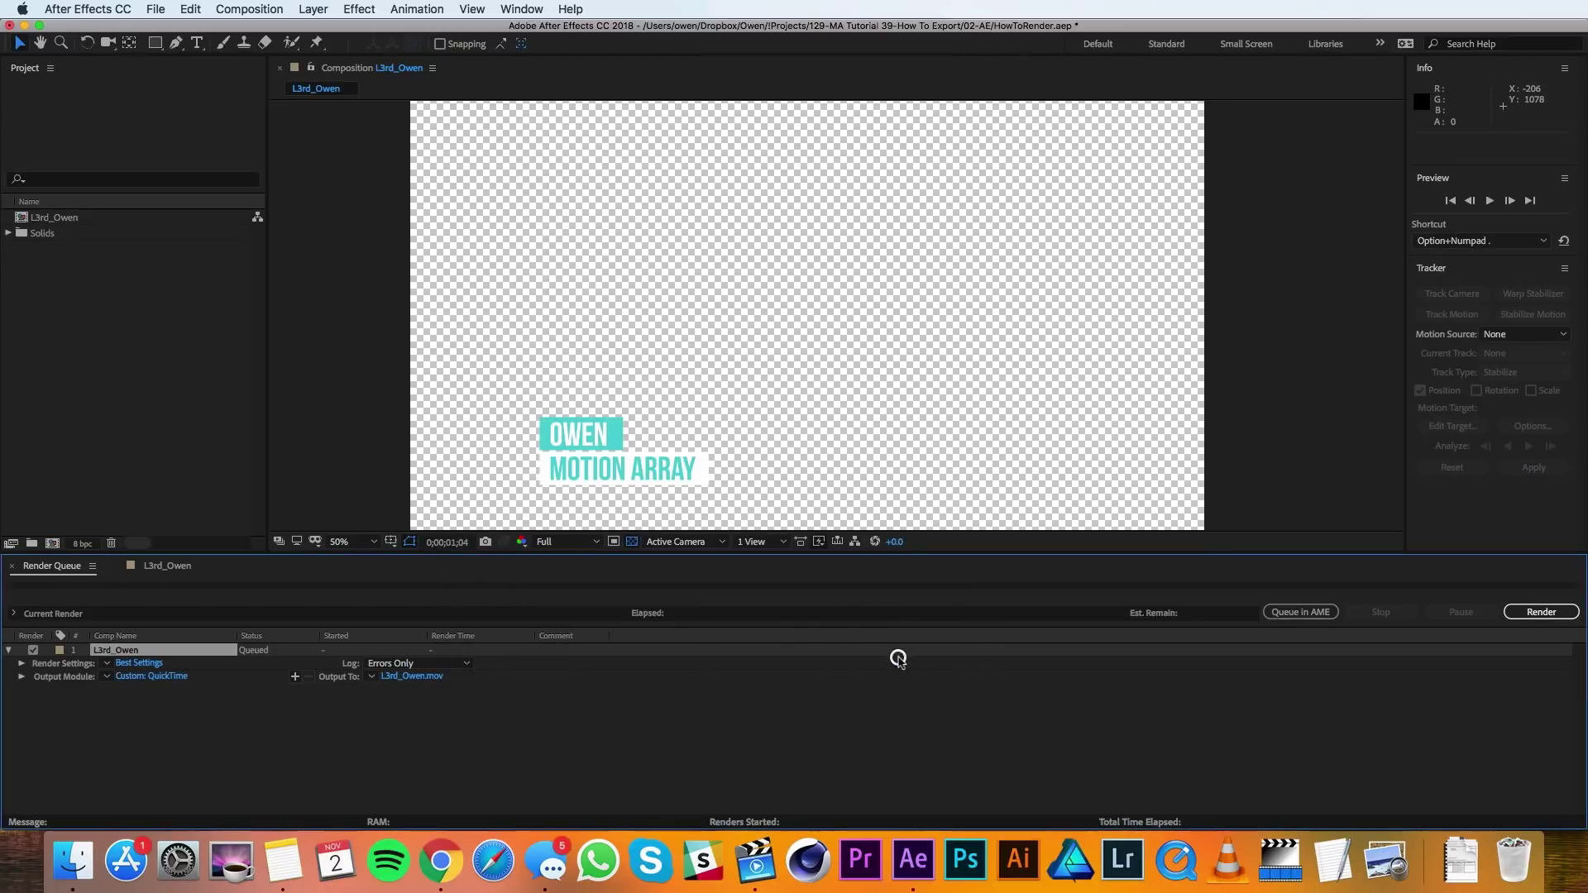
- Save L3rd_Owen.mov into !Projects > 129-MA Tutorial 39-How To Export > 07-Renders
{"action": "left_click", "coordinate": [407, 678]}
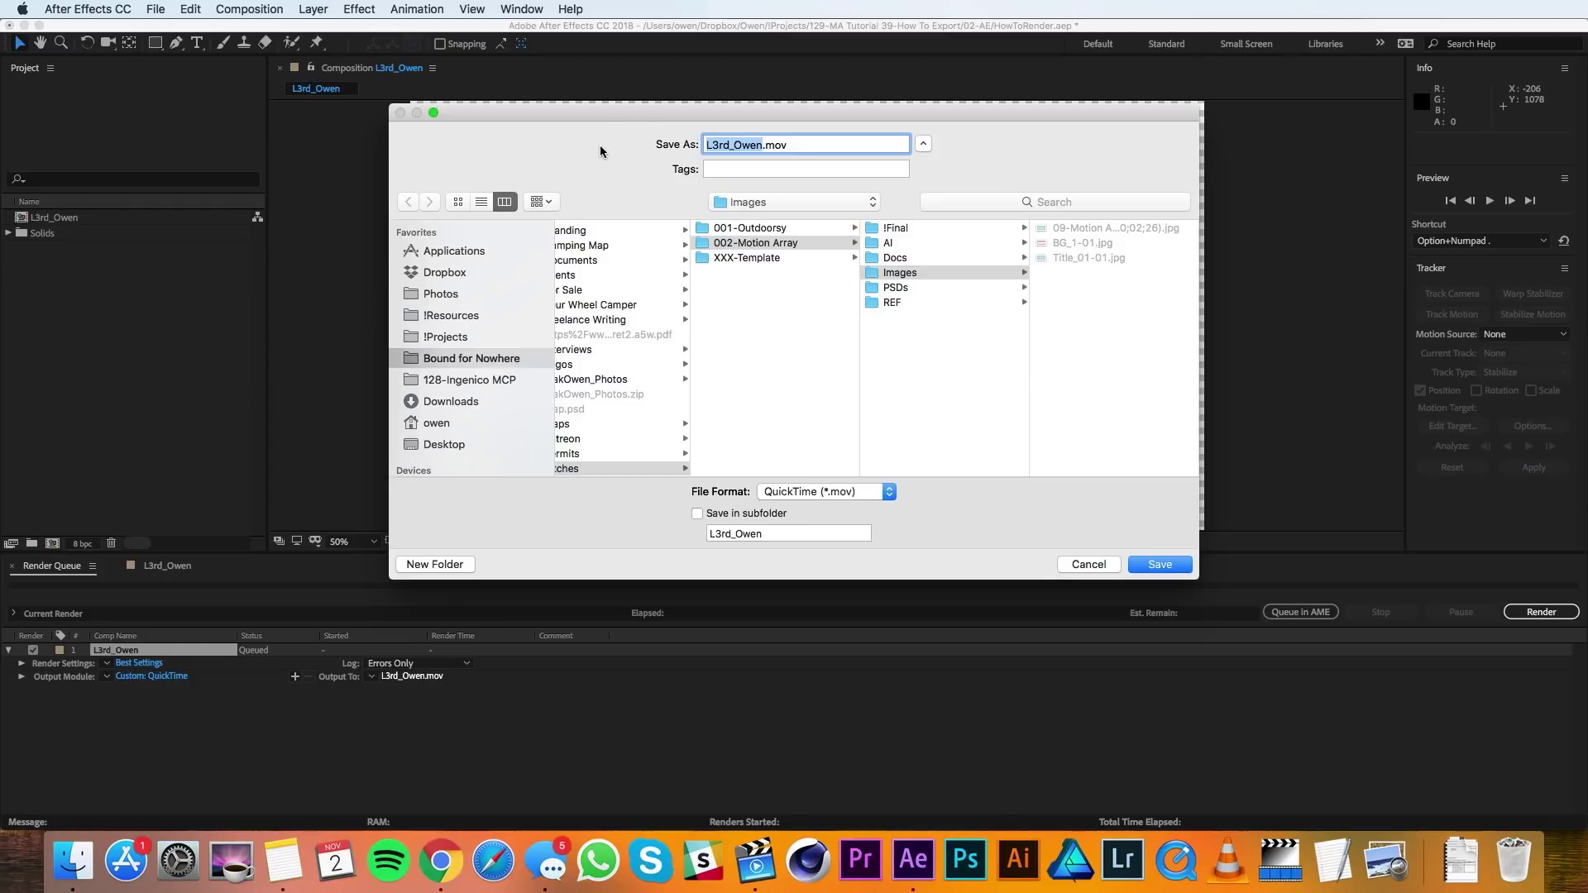
{"action": "left_click", "coordinate": [473, 334]}
{"action": "left_click", "coordinate": [644, 436]}
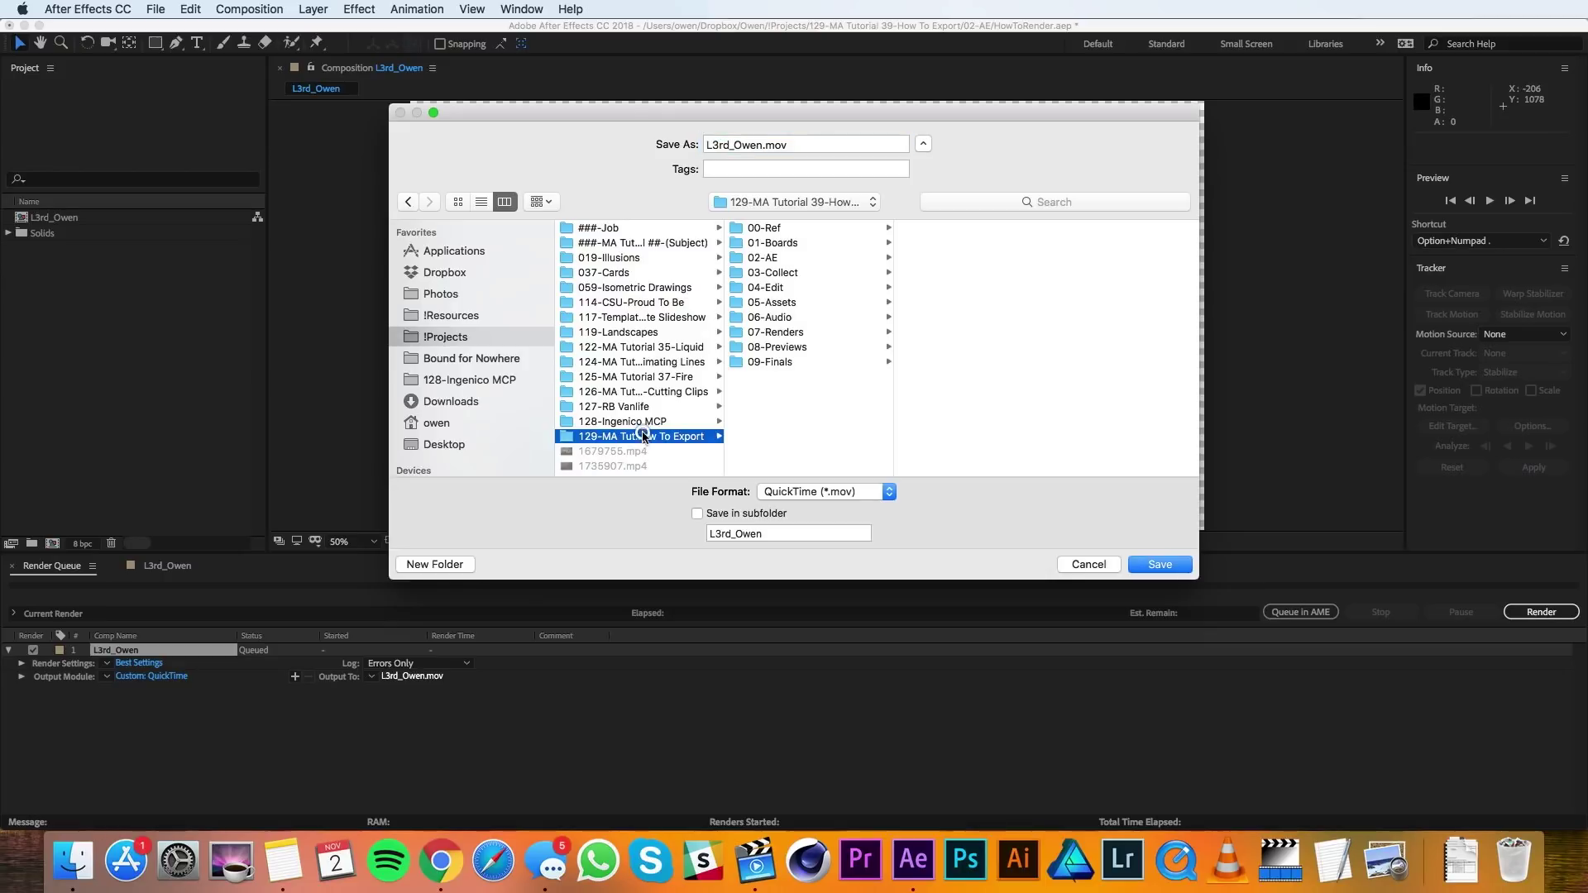
{"action": "left_click", "coordinate": [774, 332]}
{"action": "left_click", "coordinate": [1157, 566]}
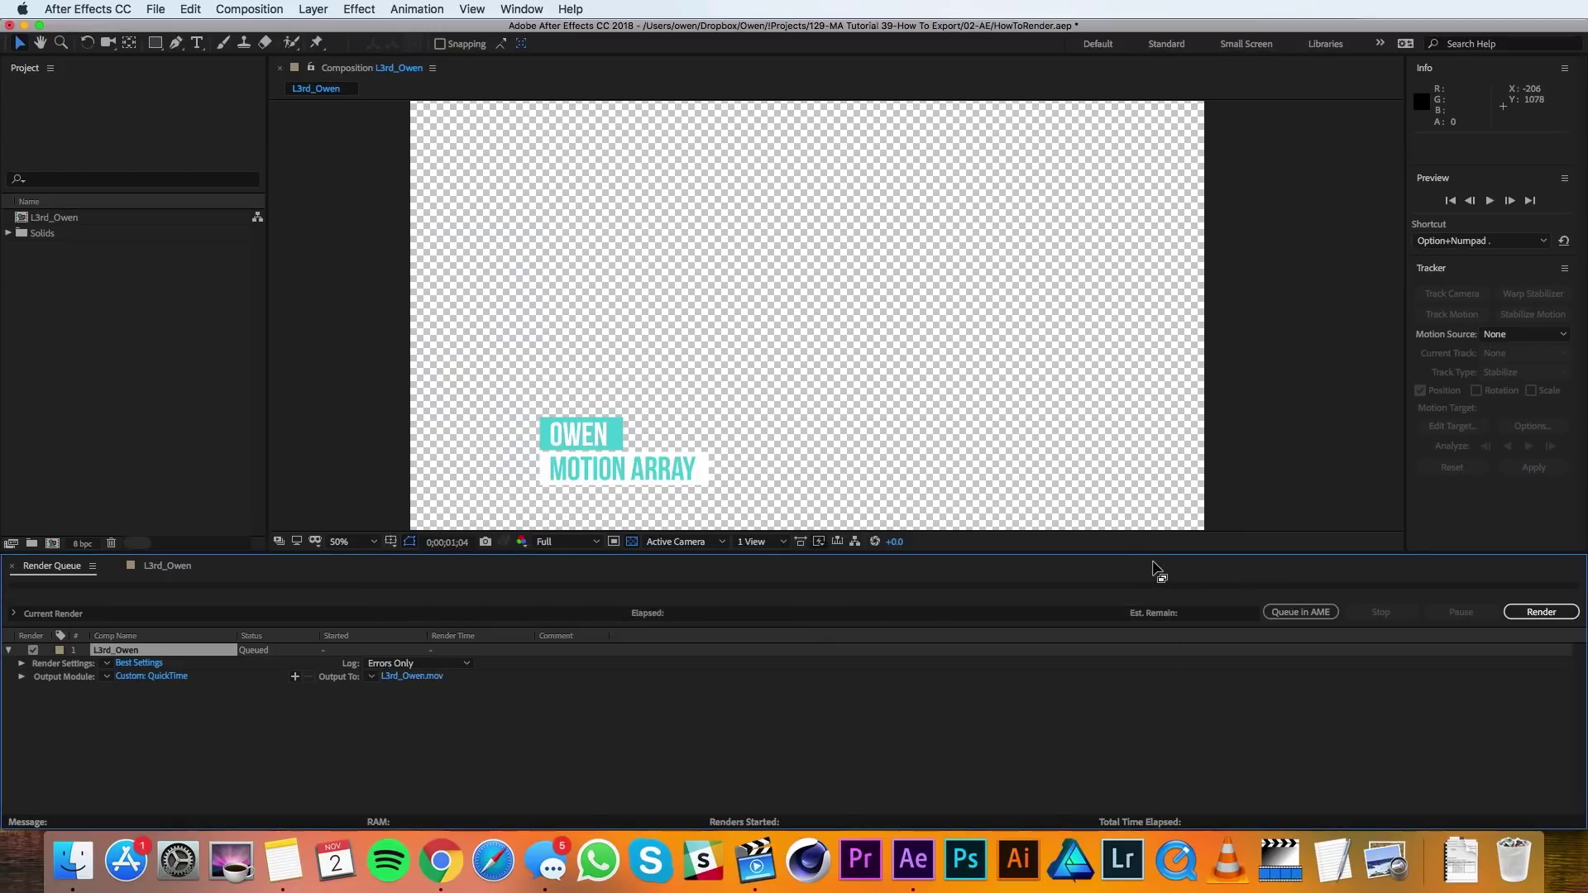
- Render the queued L3rd_Owen QuickTime movie until its item shows Done
{"action": "left_click", "coordinate": [1546, 612]}
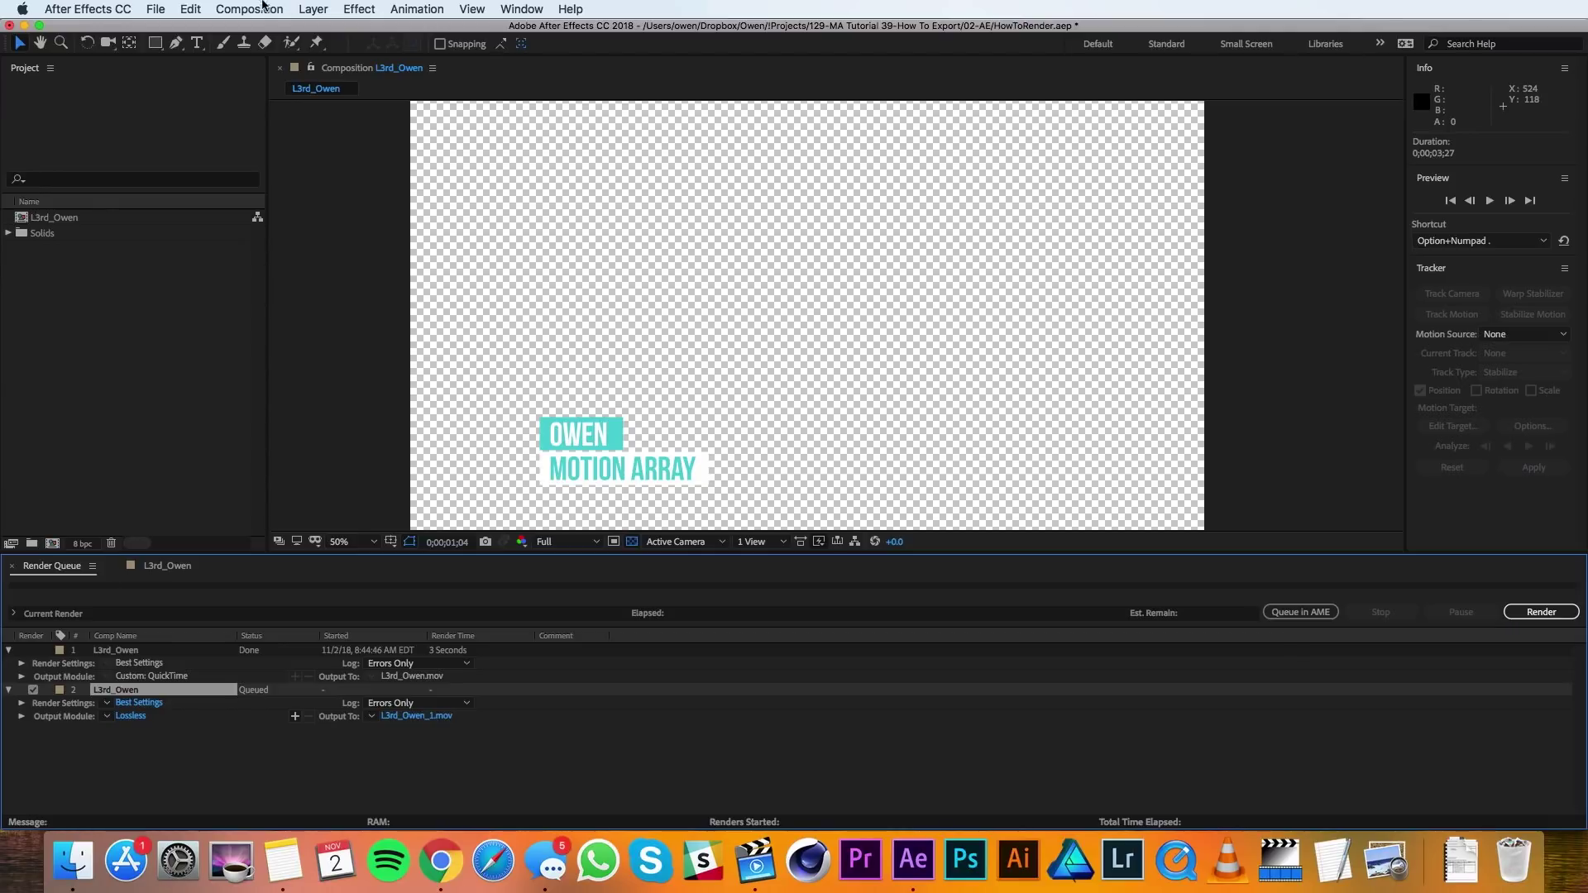
{"action": "left_click", "coordinate": [258, 9]}
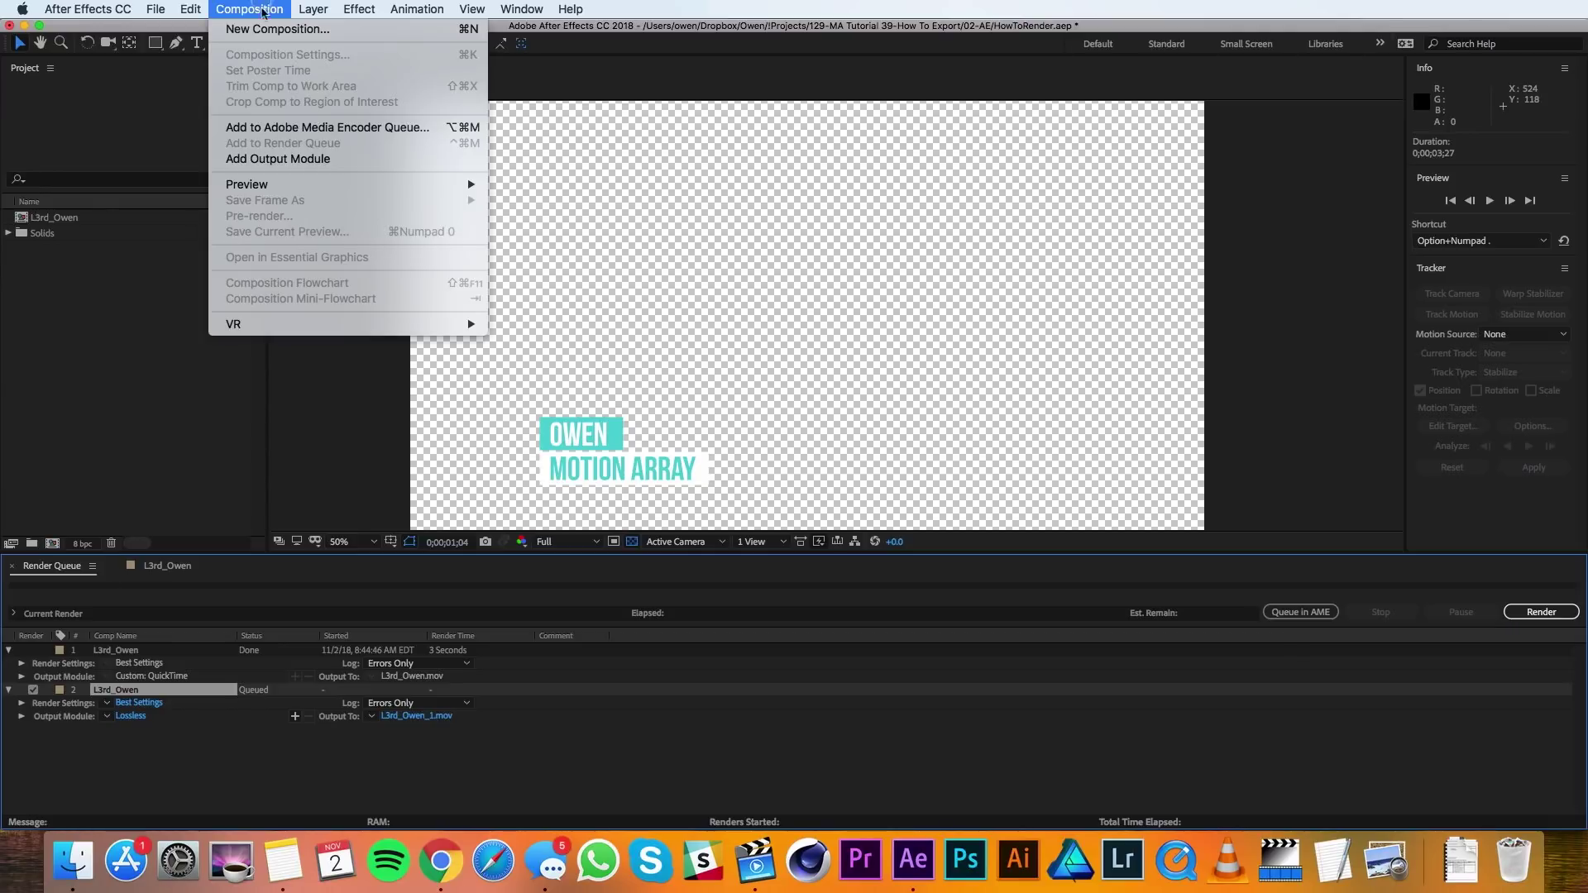
- Send L3rd_Owen to the Media Encoder queue as an H.264 job with the MA Tutorial preset
{"action": "left_click", "coordinate": [352, 132]}
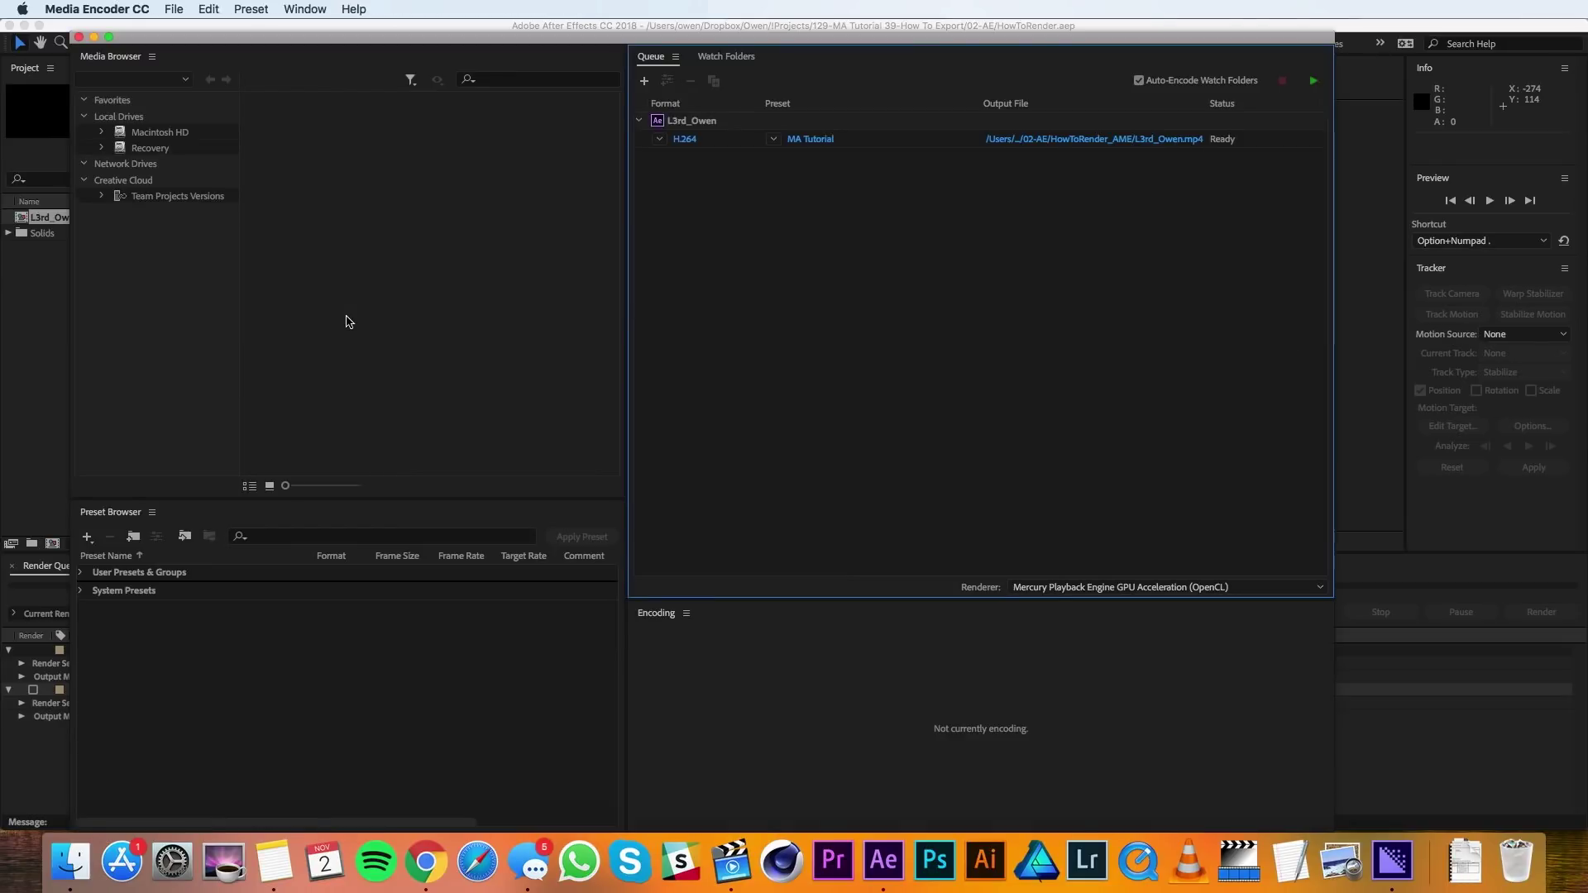
{"action": "left_click", "coordinate": [662, 141]}
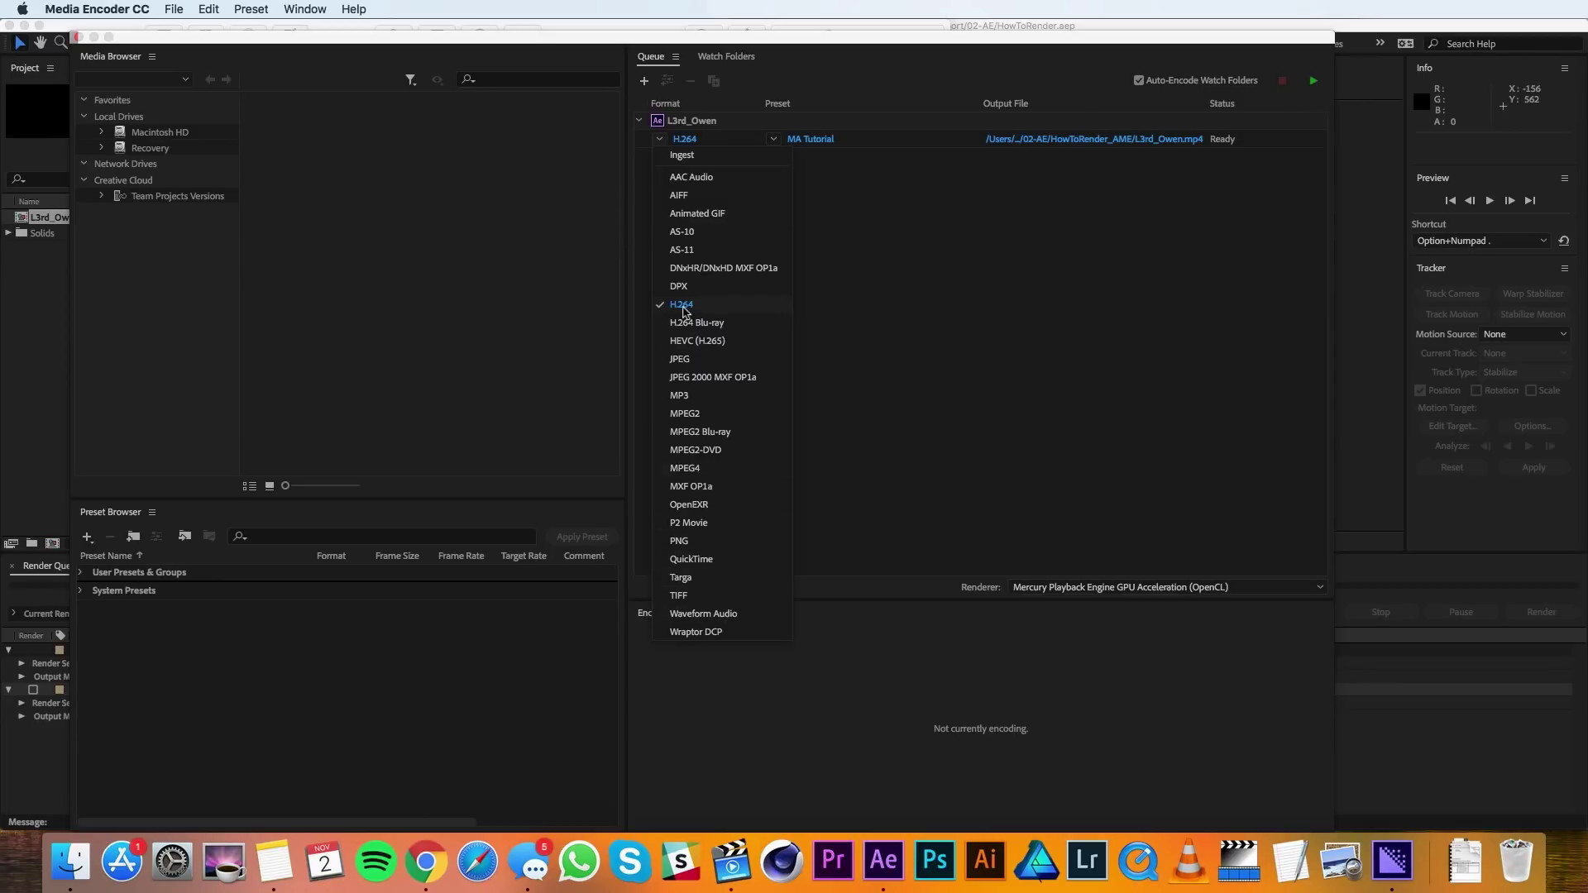
{"action": "left_click", "coordinate": [646, 206]}
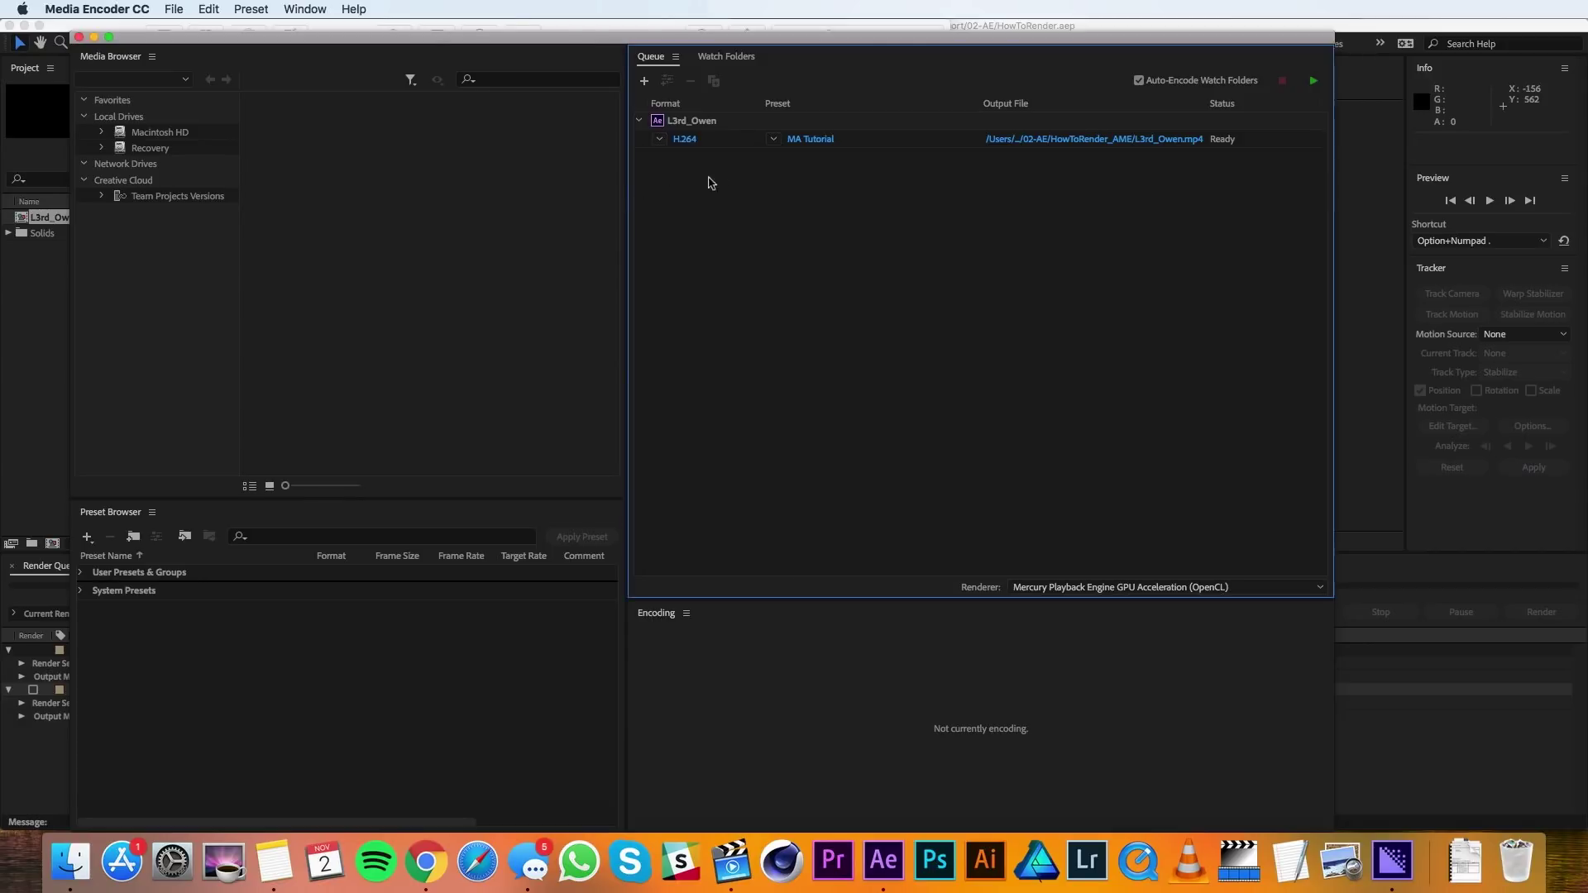
{"action": "left_click", "coordinate": [773, 139]}
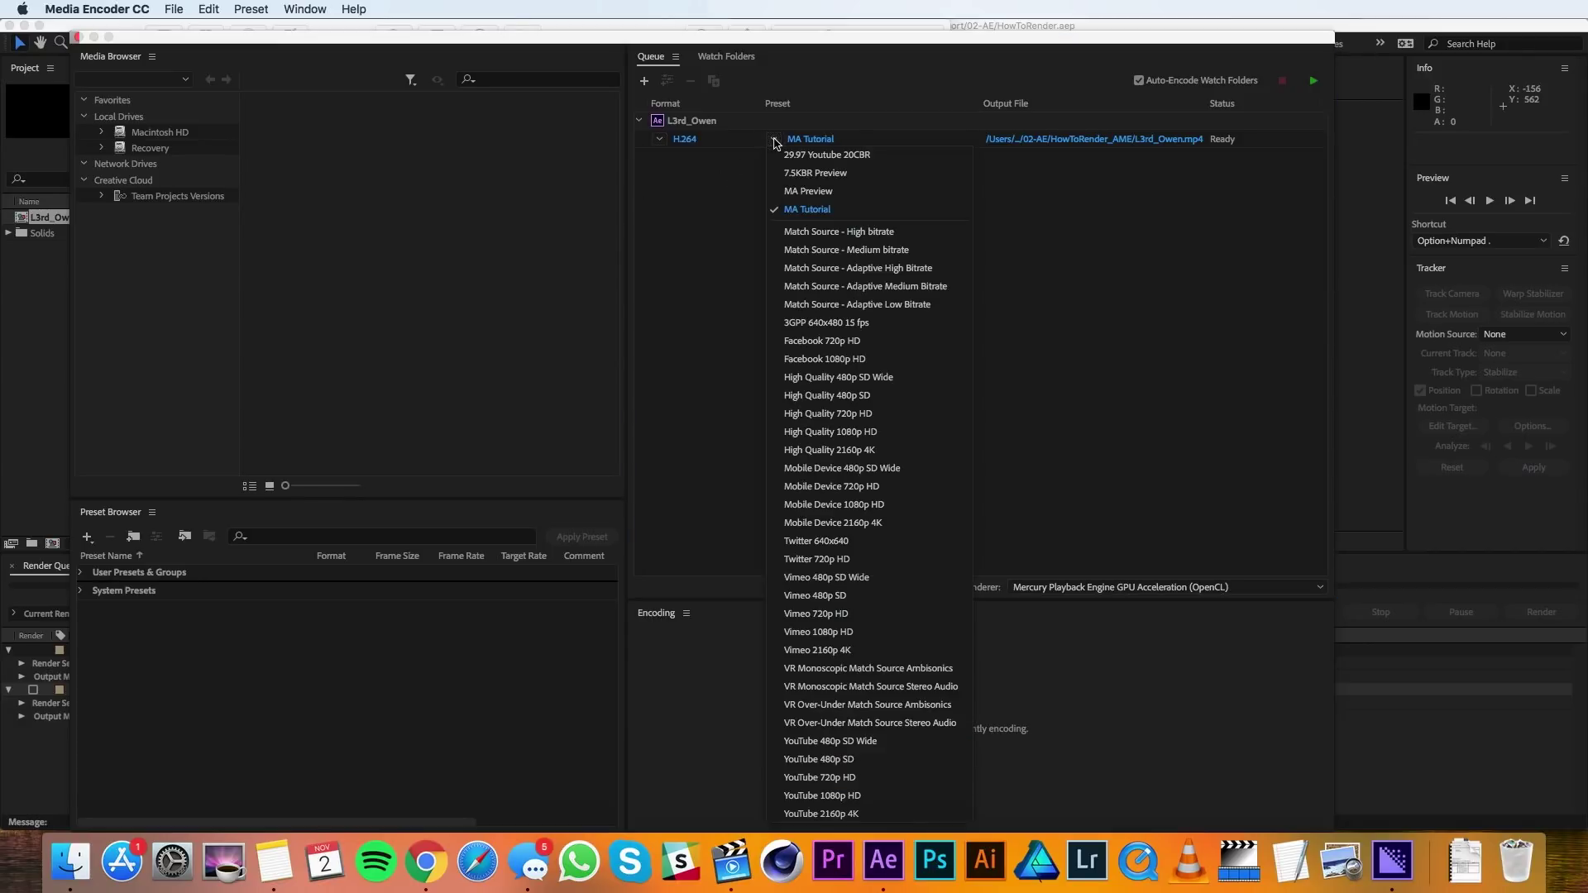
{"action": "left_click", "coordinate": [773, 139]}
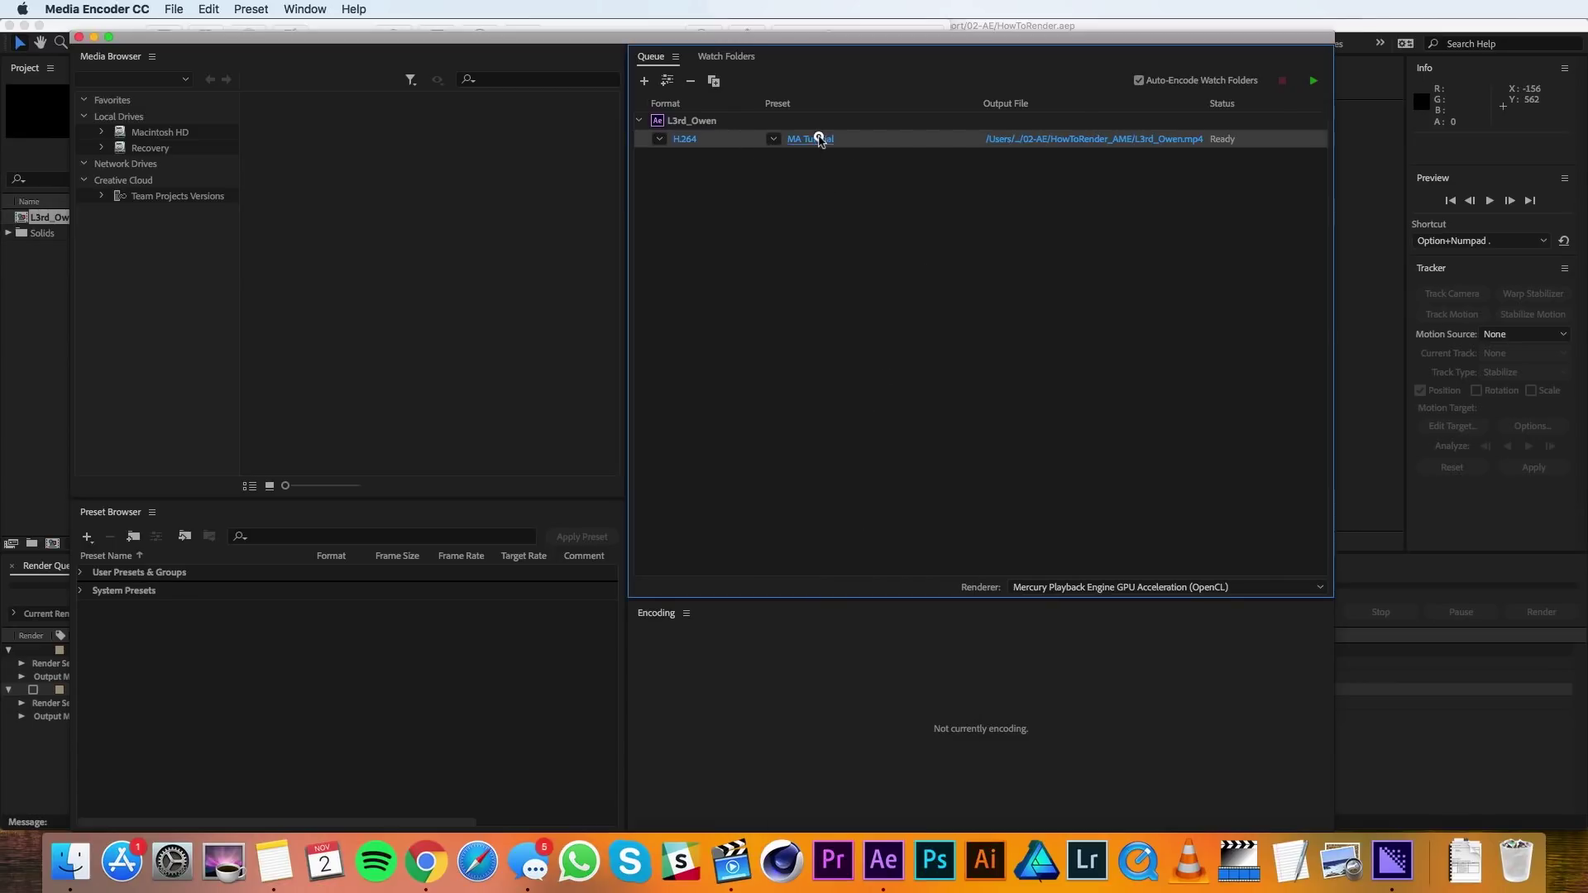
{"action": "key", "text": "Return"}
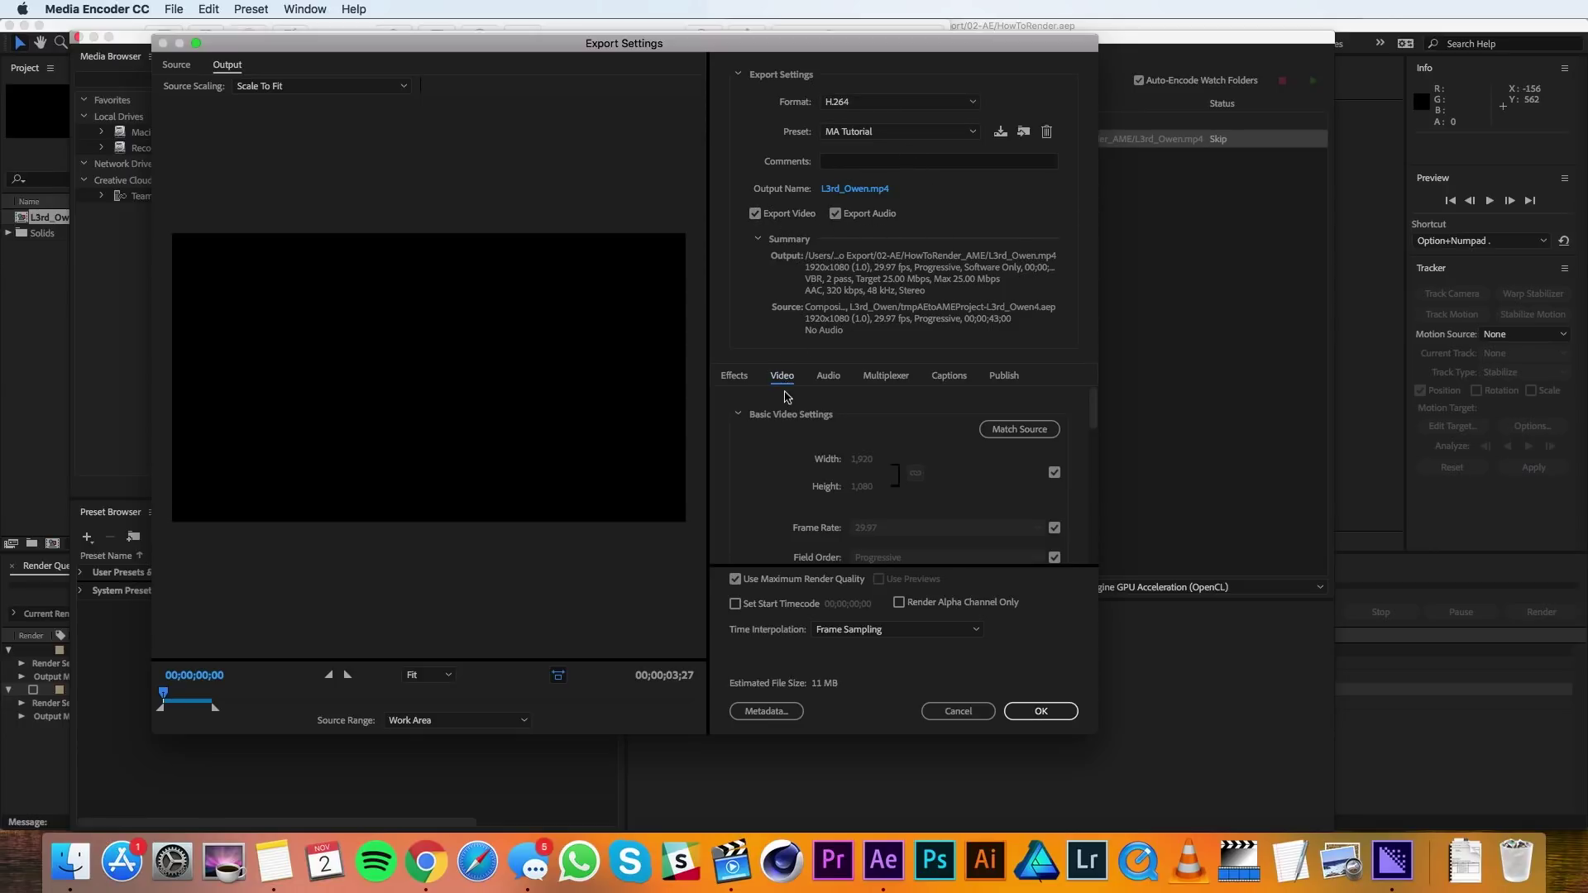
- Keep the video Bitrate Encoding at VBR, 2 pass with 25 Mbps target and maximum
{"action": "scroll", "coordinate": [788, 472], "scroll_direction": "down", "scroll_amount": 1}
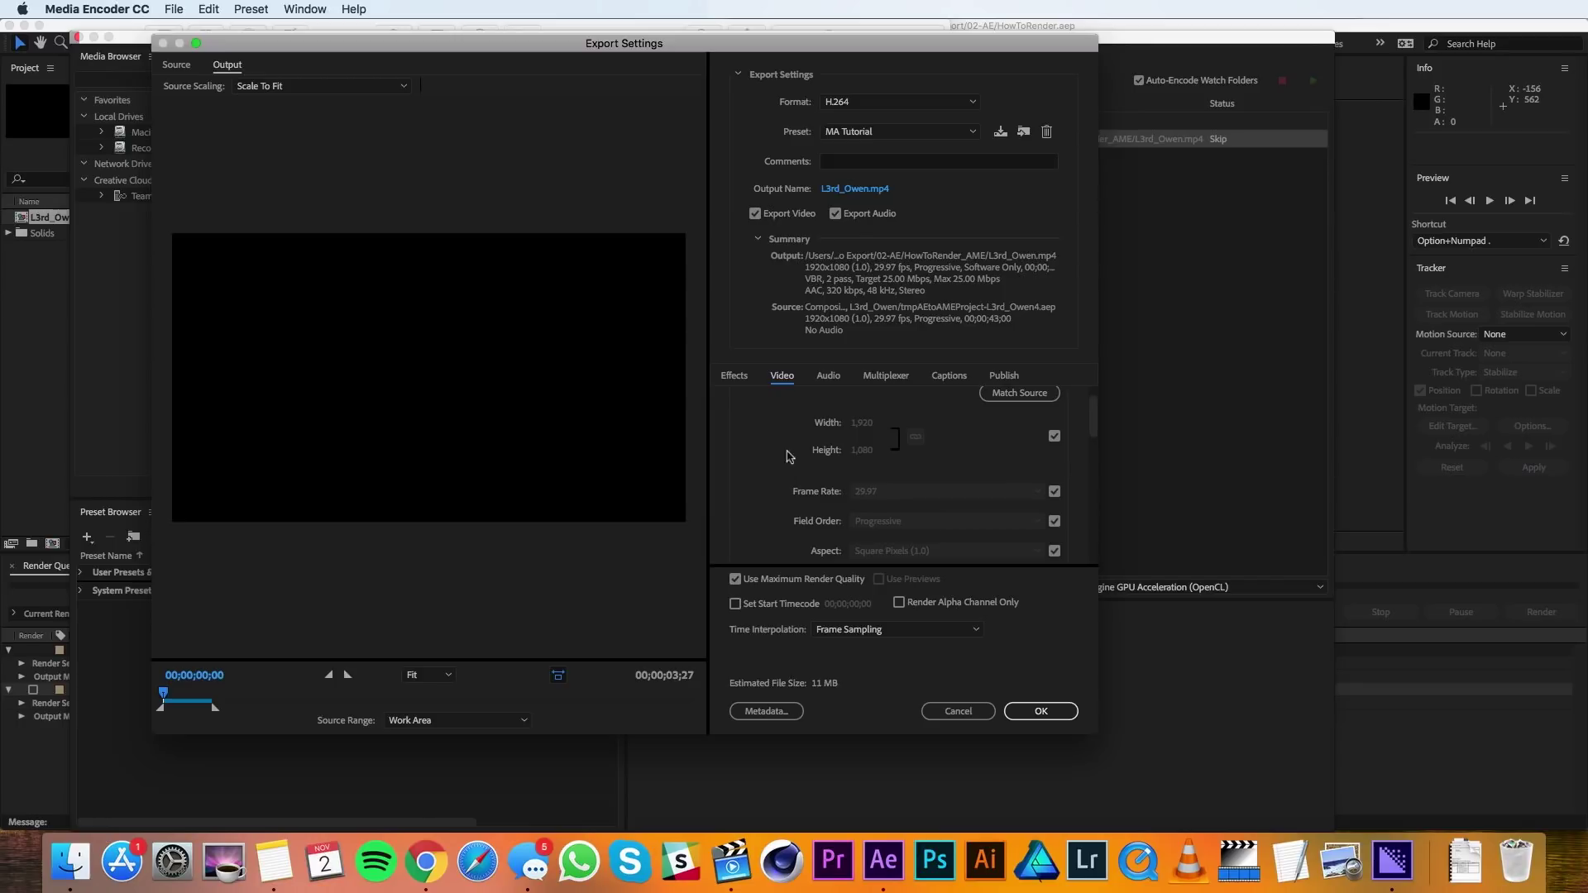
{"action": "scroll", "coordinate": [785, 459], "scroll_direction": "down", "scroll_amount": 5}
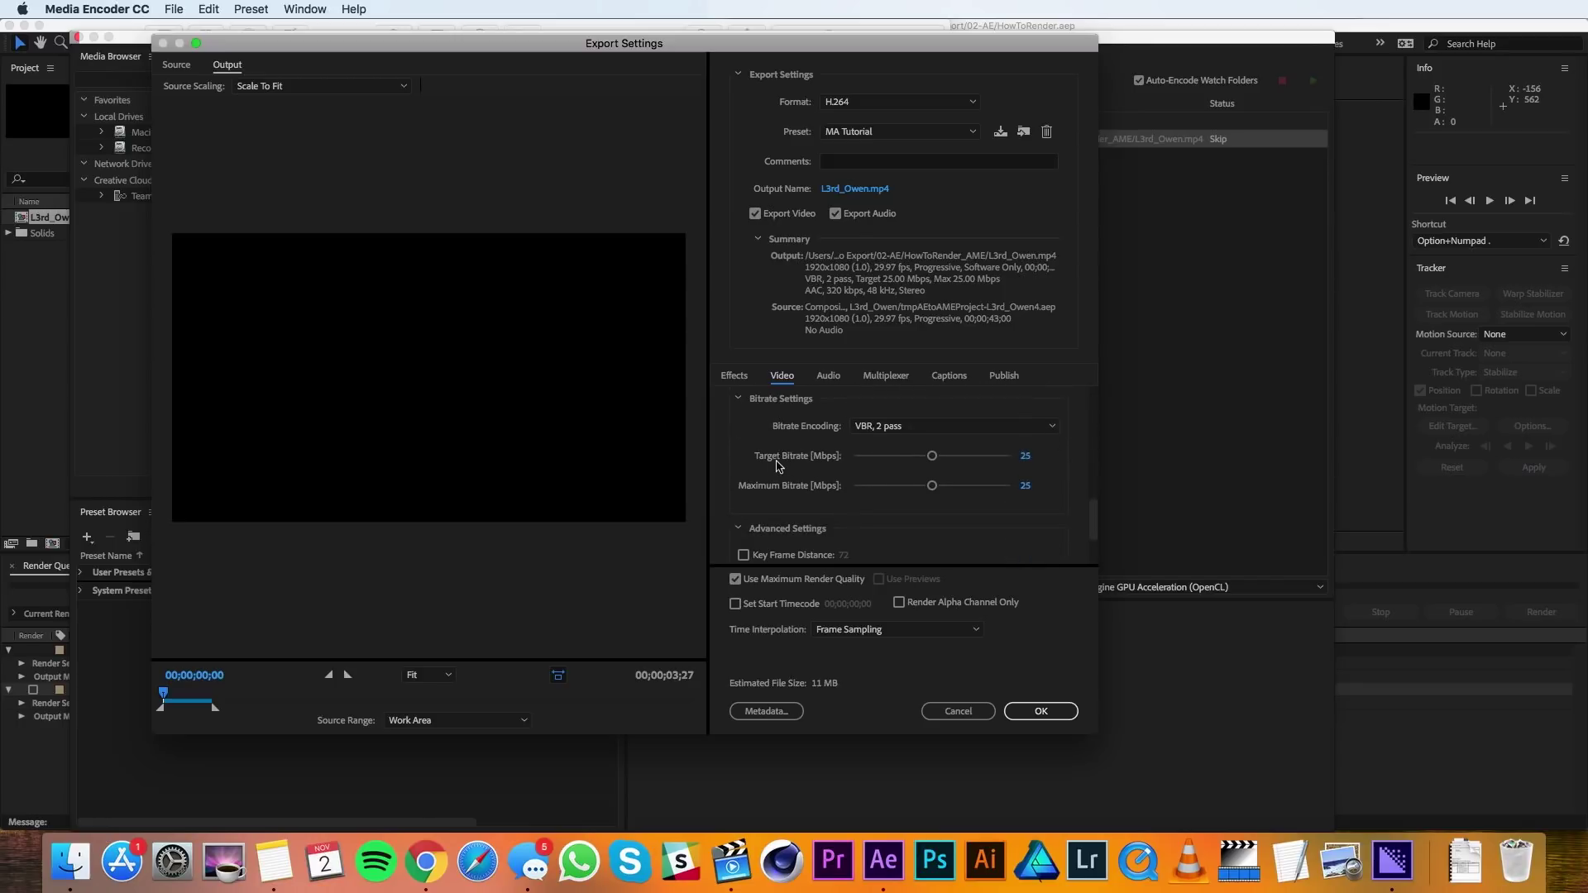
{"action": "left_click", "coordinate": [886, 430]}
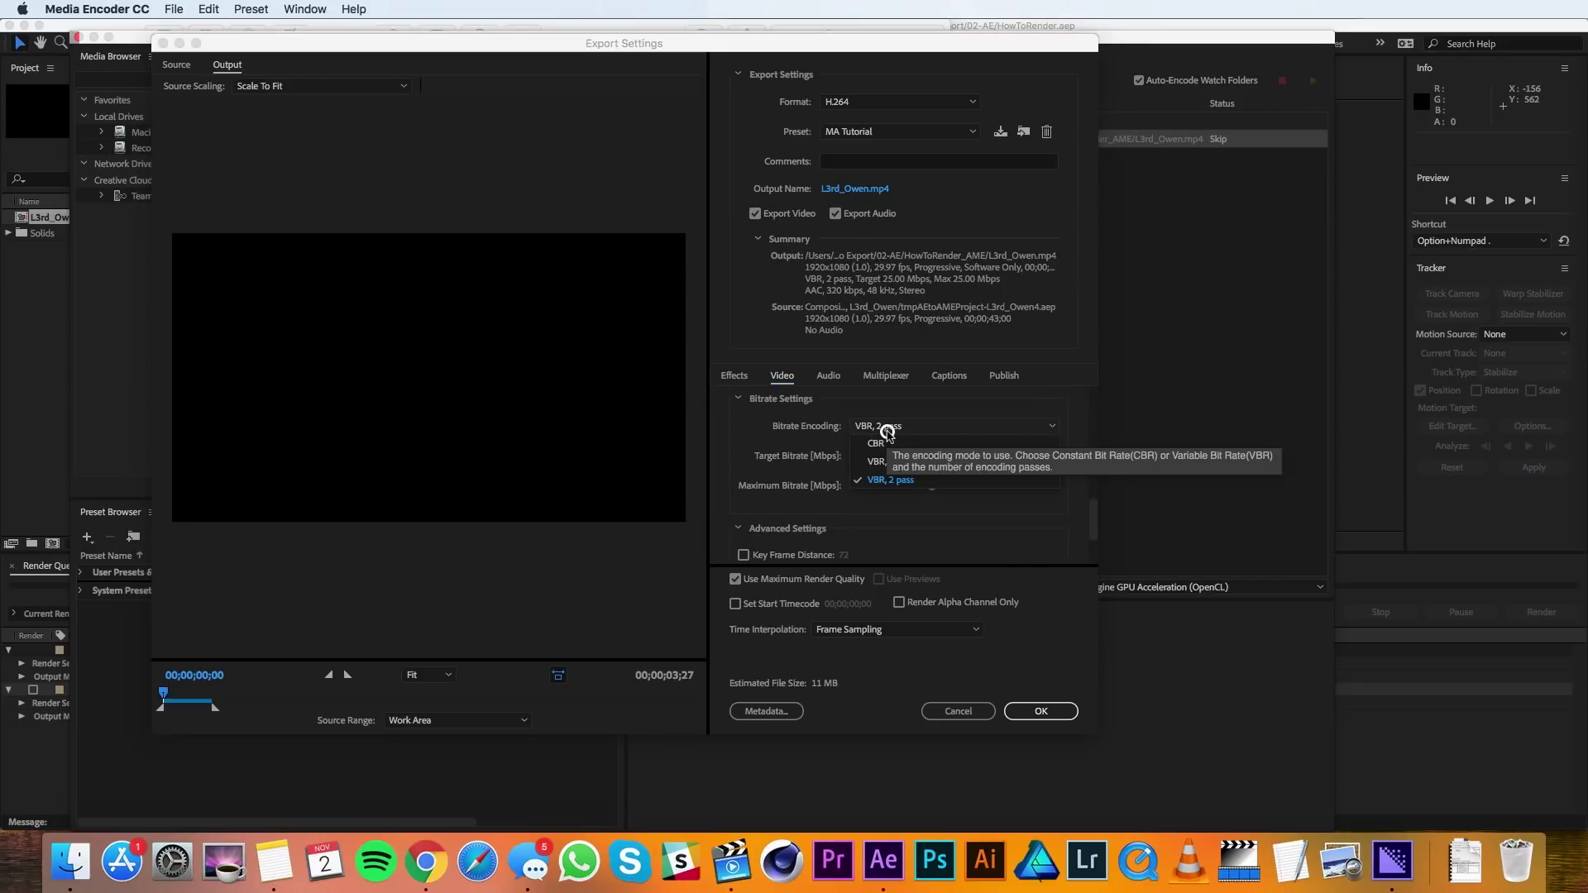
{"action": "left_click", "coordinate": [796, 458]}
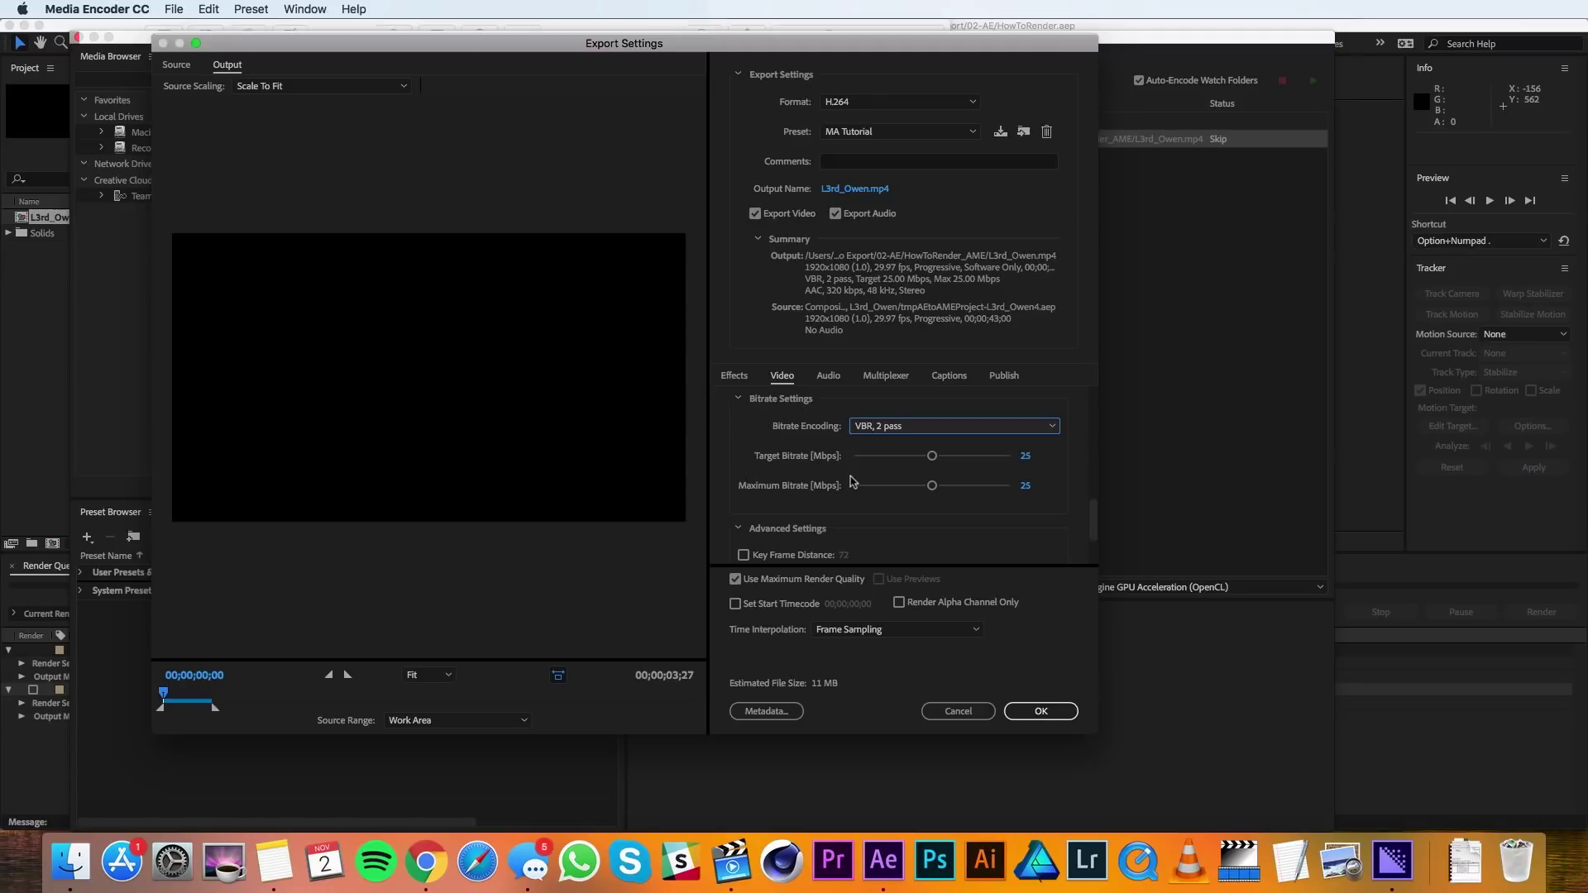
{"action": "scroll", "coordinate": [843, 496], "scroll_direction": "up", "scroll_amount": 1}
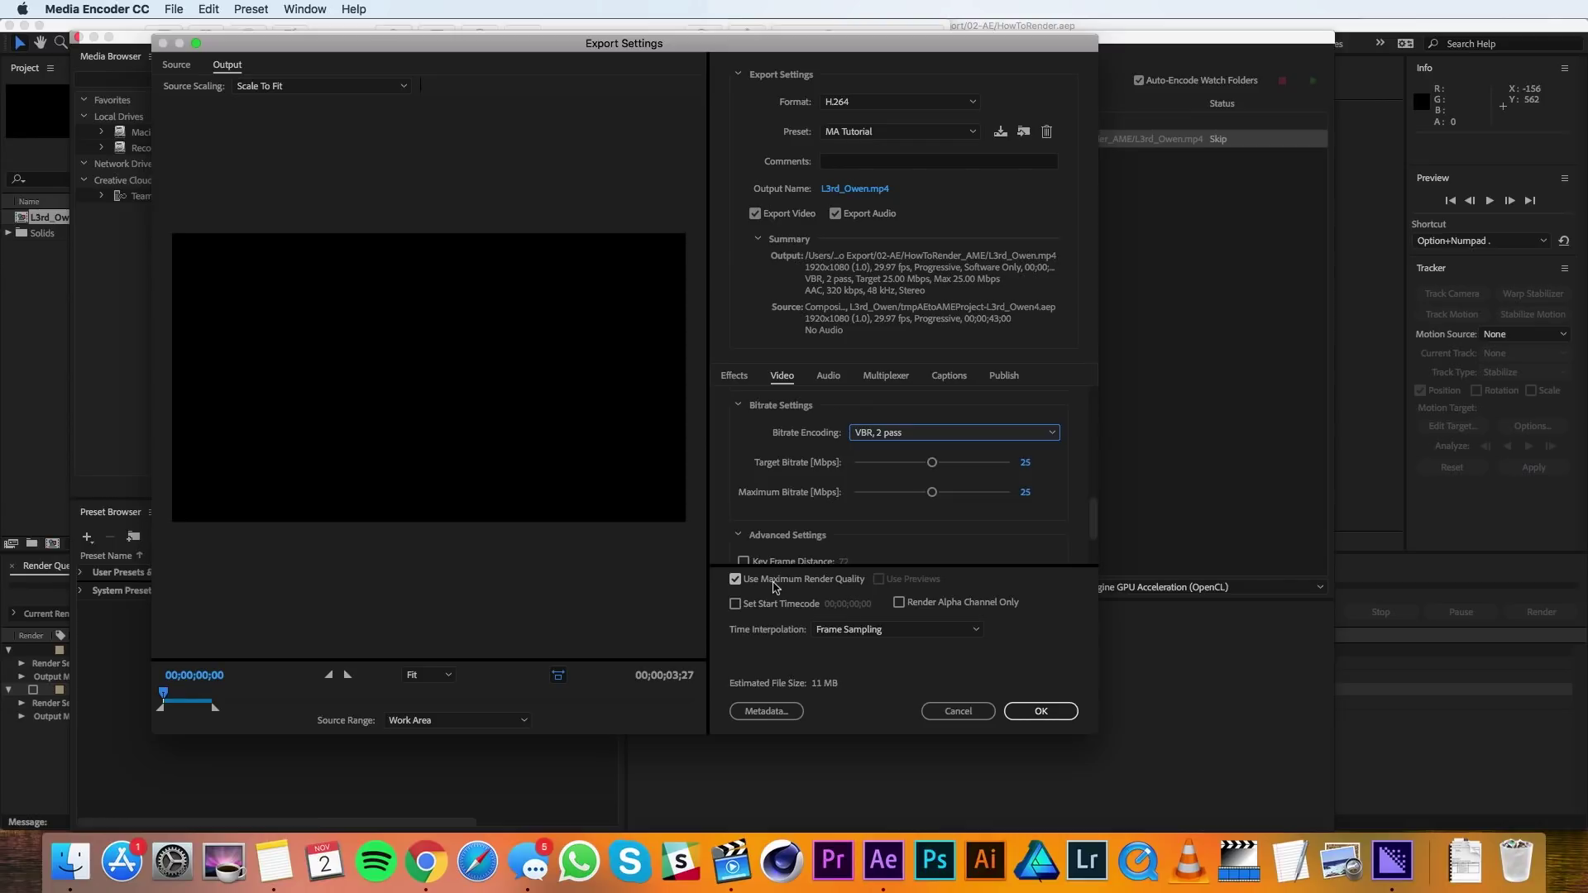
- Tick YouTube under Publish and apply the now-Custom L3rd_Owen export settings
{"action": "left_click", "coordinate": [1003, 376]}
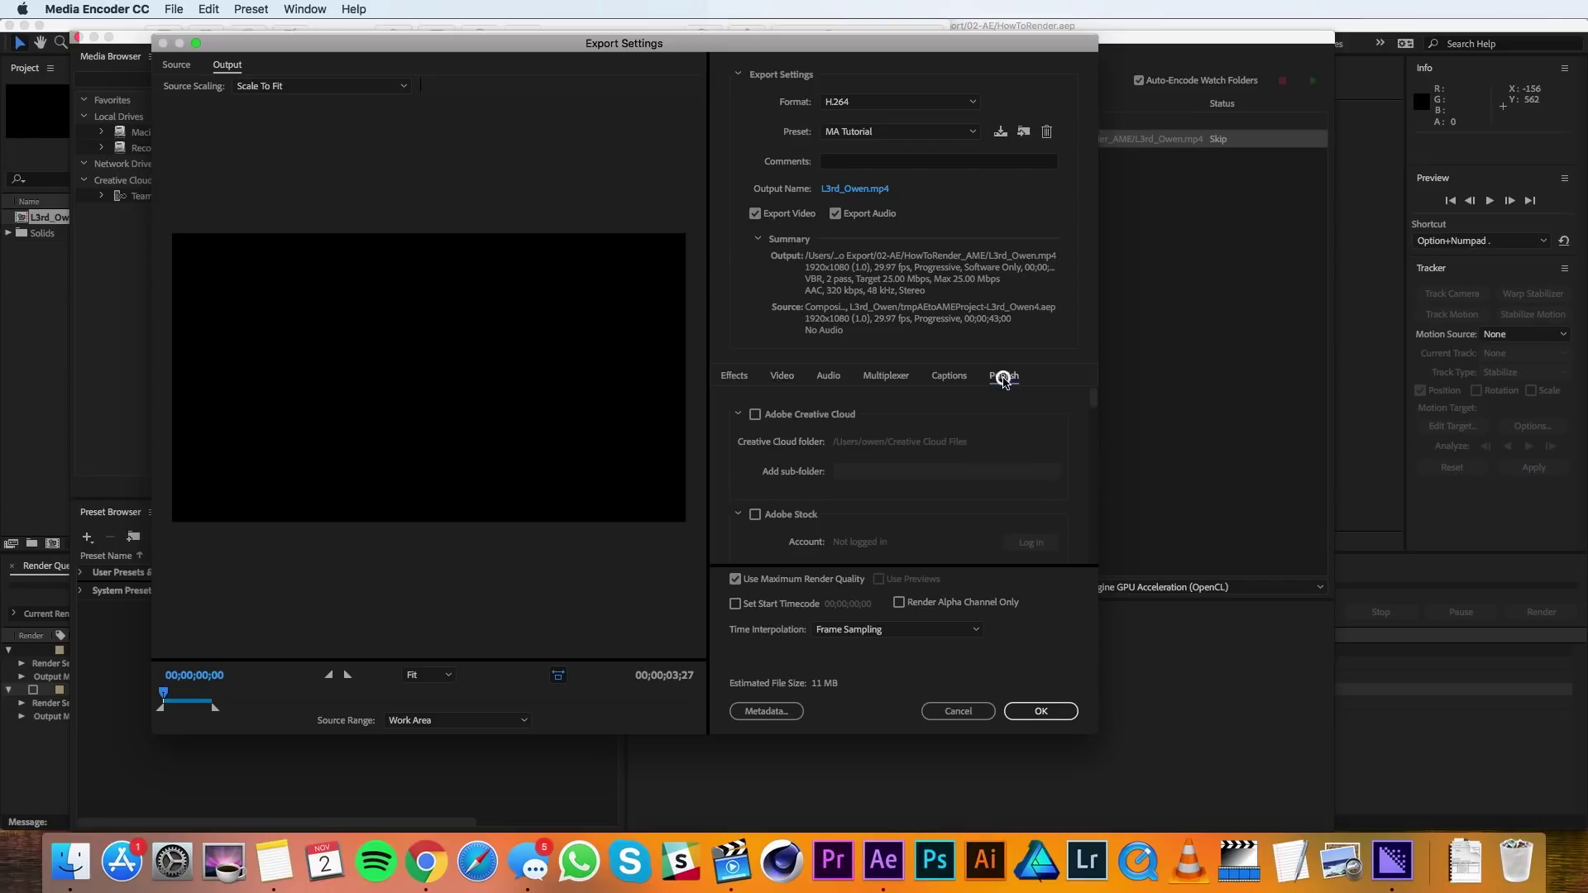
{"action": "scroll", "coordinate": [794, 475], "scroll_direction": "down", "scroll_amount": 3}
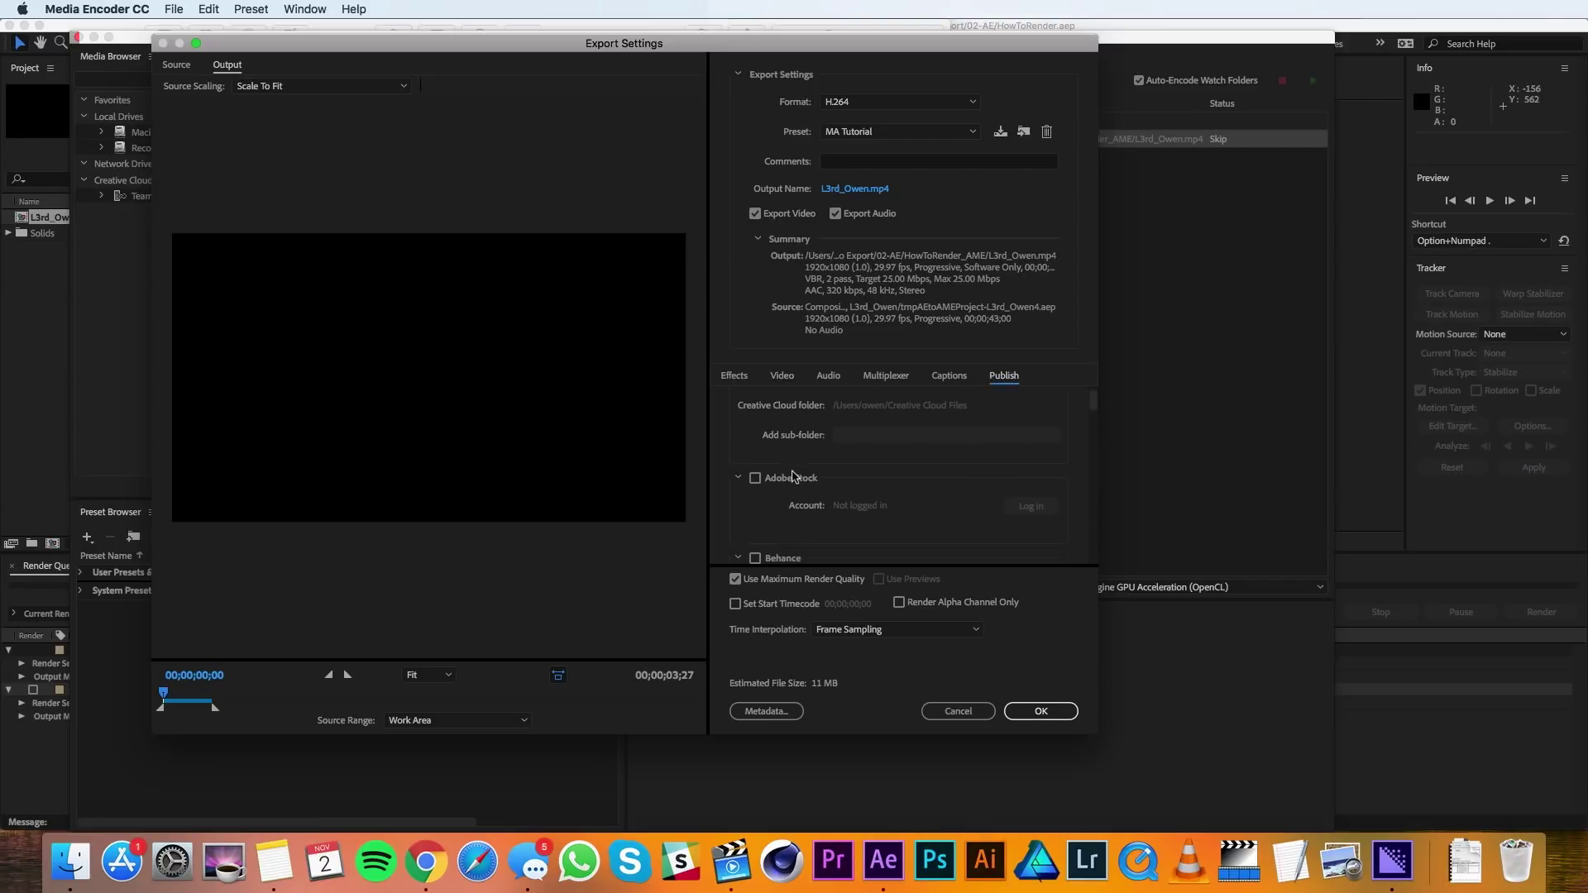
{"action": "scroll", "coordinate": [792, 476], "scroll_direction": "down", "scroll_amount": 5}
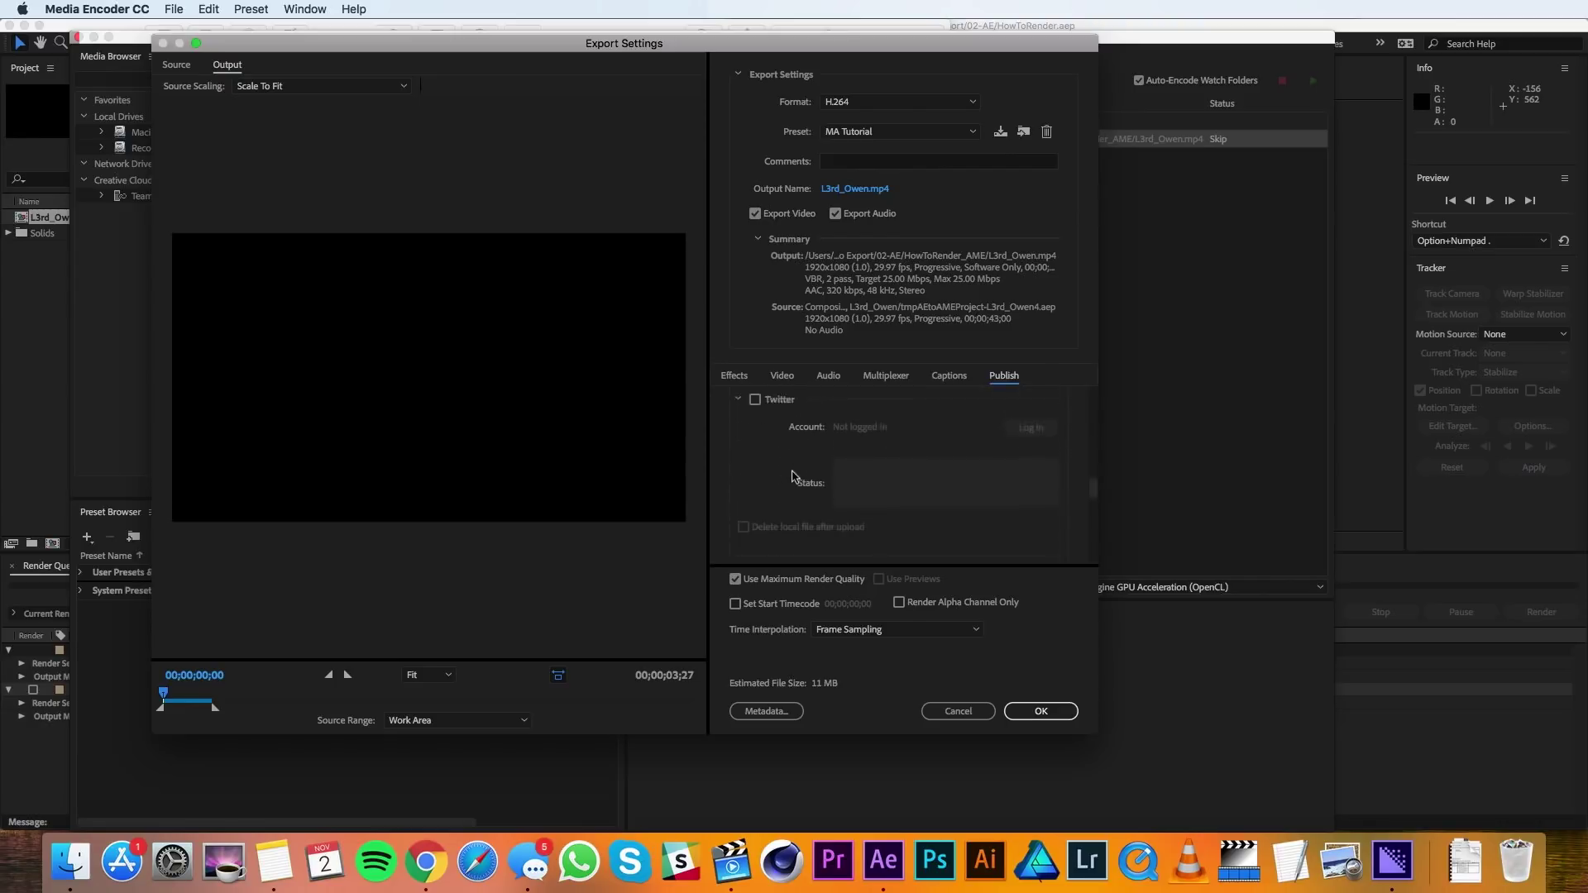
{"action": "scroll", "coordinate": [792, 476], "scroll_direction": "down", "scroll_amount": 3}
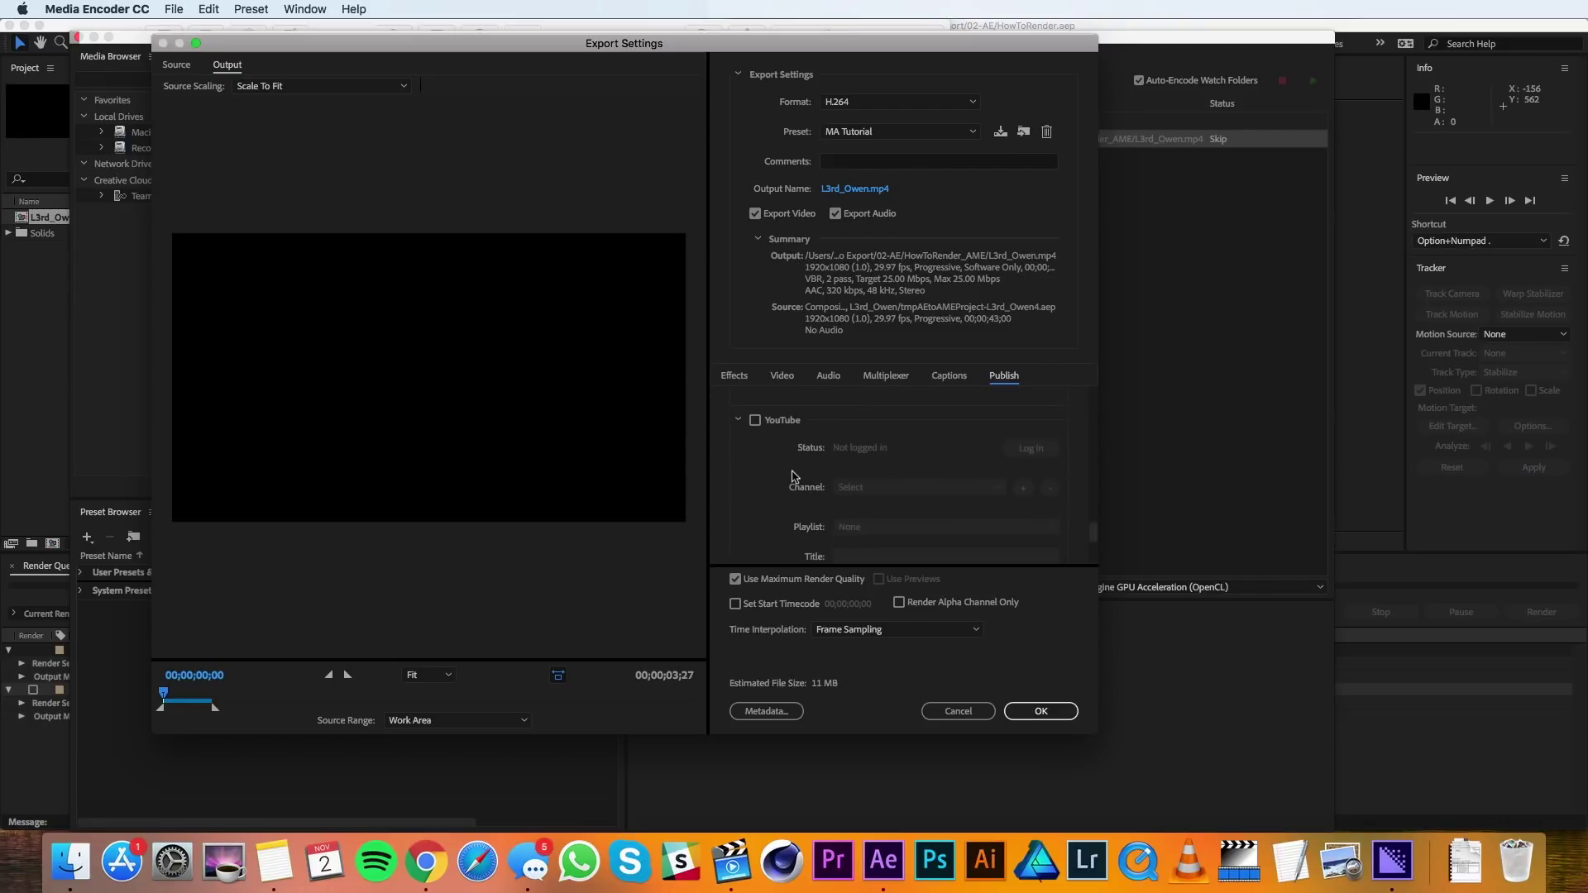
{"action": "left_click", "coordinate": [781, 411]}
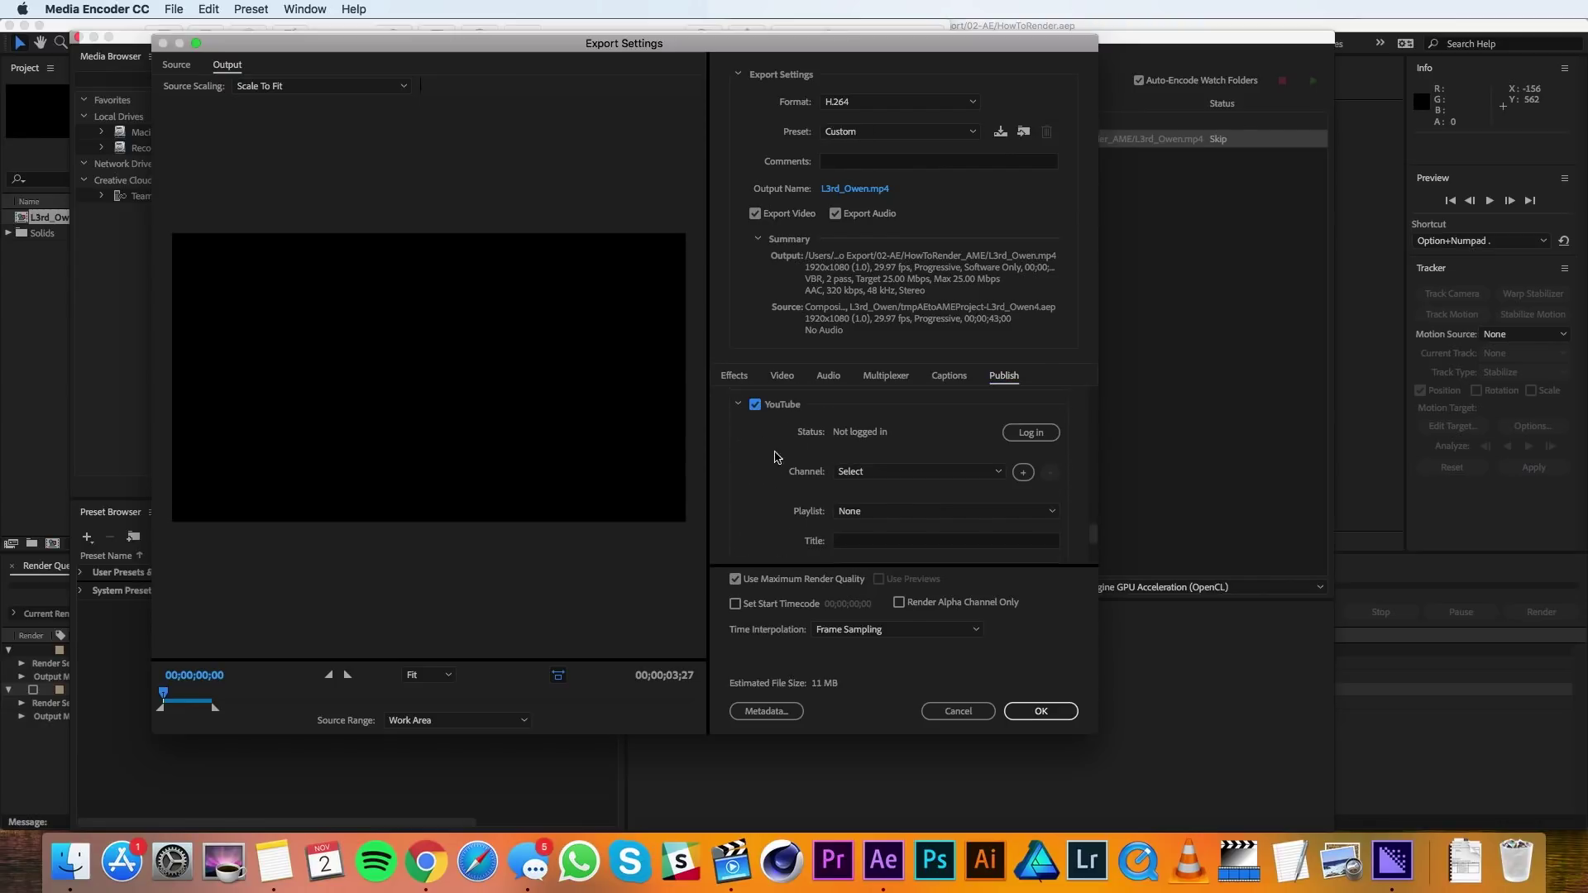
{"action": "scroll", "coordinate": [760, 487], "scroll_direction": "down", "scroll_amount": 3}
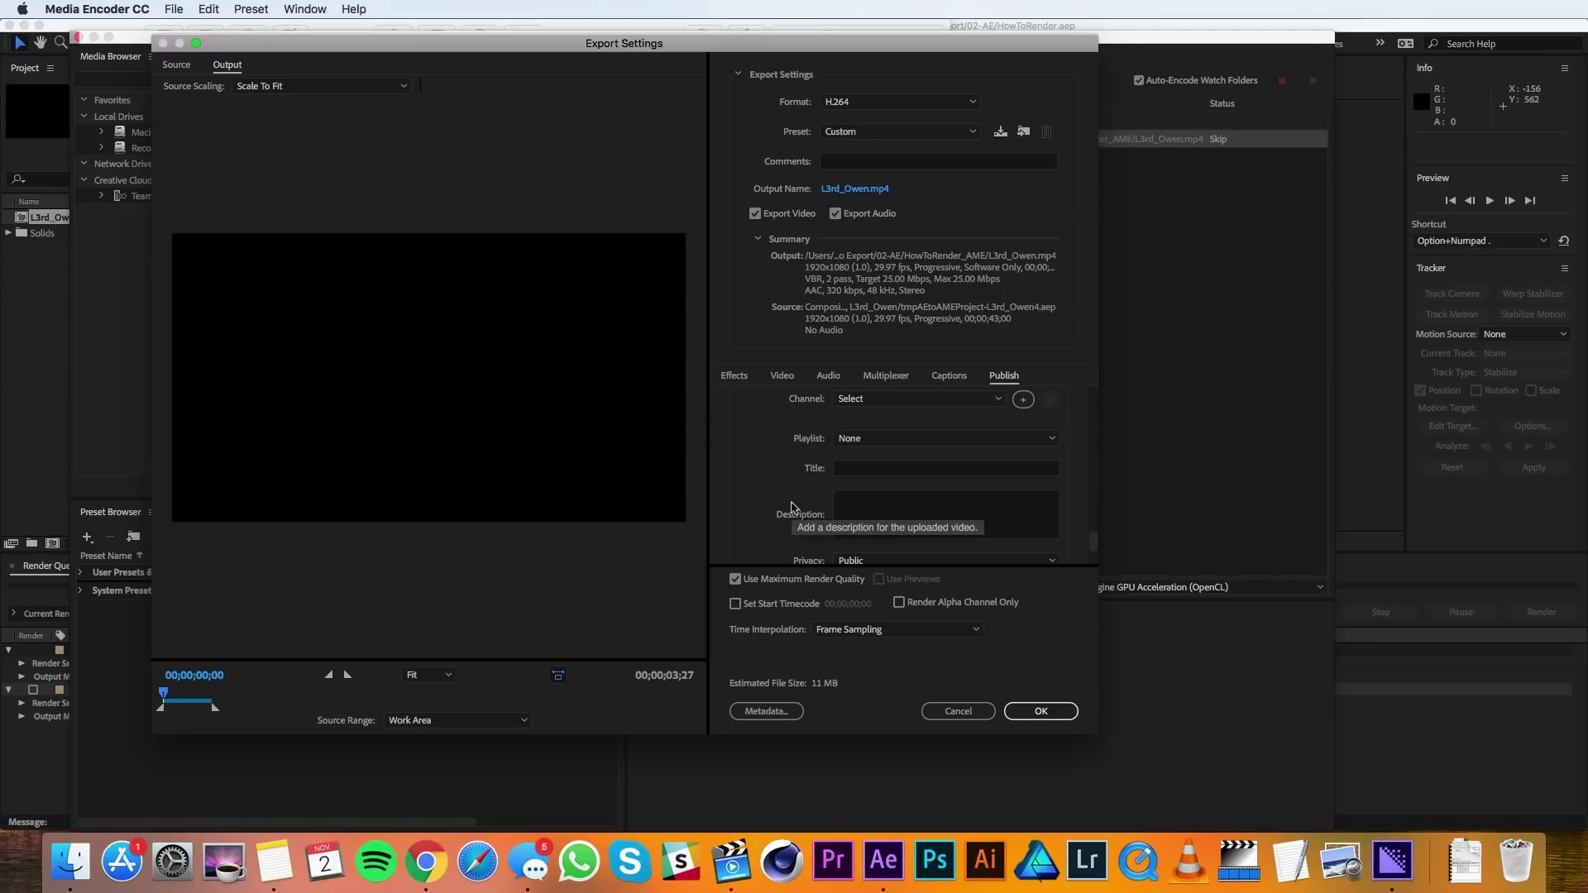
{"action": "scroll", "coordinate": [792, 507], "scroll_direction": "down", "scroll_amount": 2}
{"action": "scroll", "coordinate": [792, 507], "scroll_direction": "down", "scroll_amount": 2}
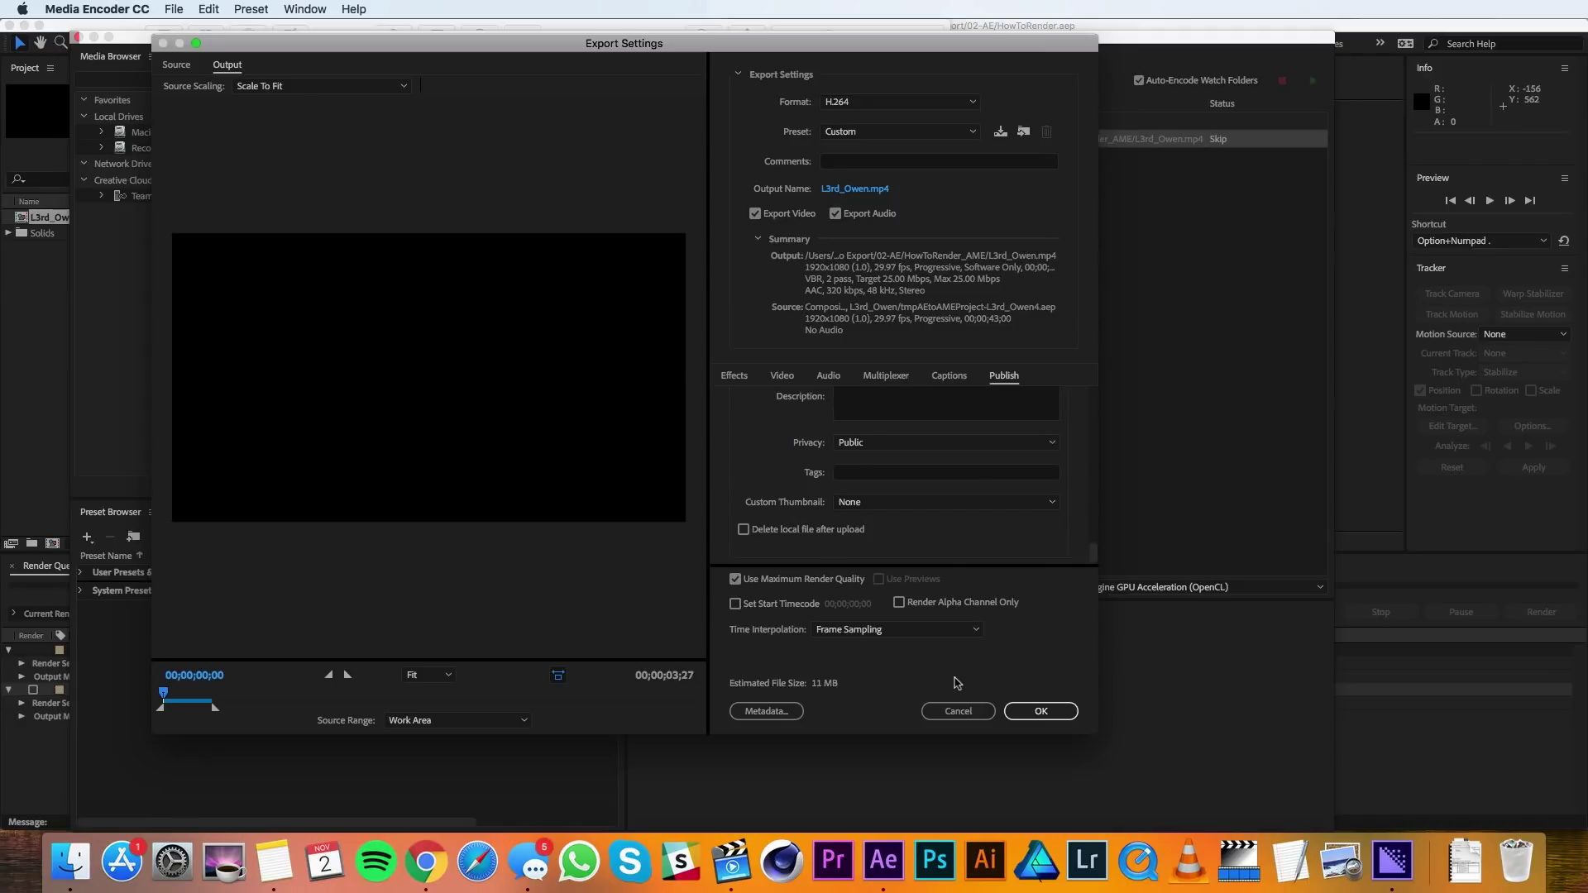
{"action": "left_click", "coordinate": [1040, 711]}
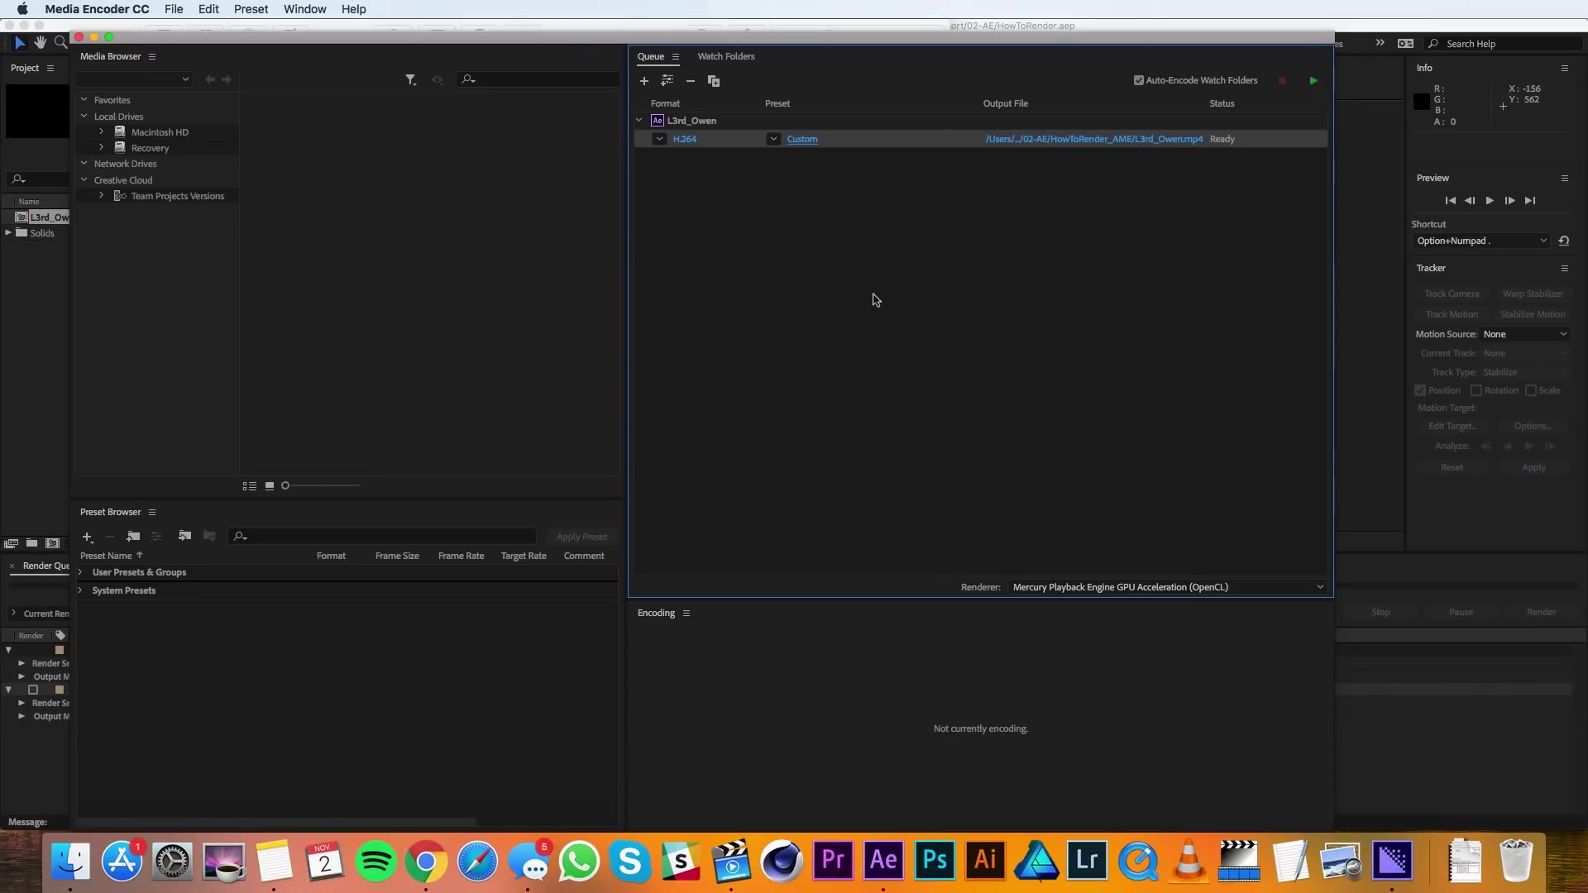
- Set the L3rd_Owen job's output to the How To Export project's 07-Renders folder
{"action": "left_click", "coordinate": [1025, 140]}
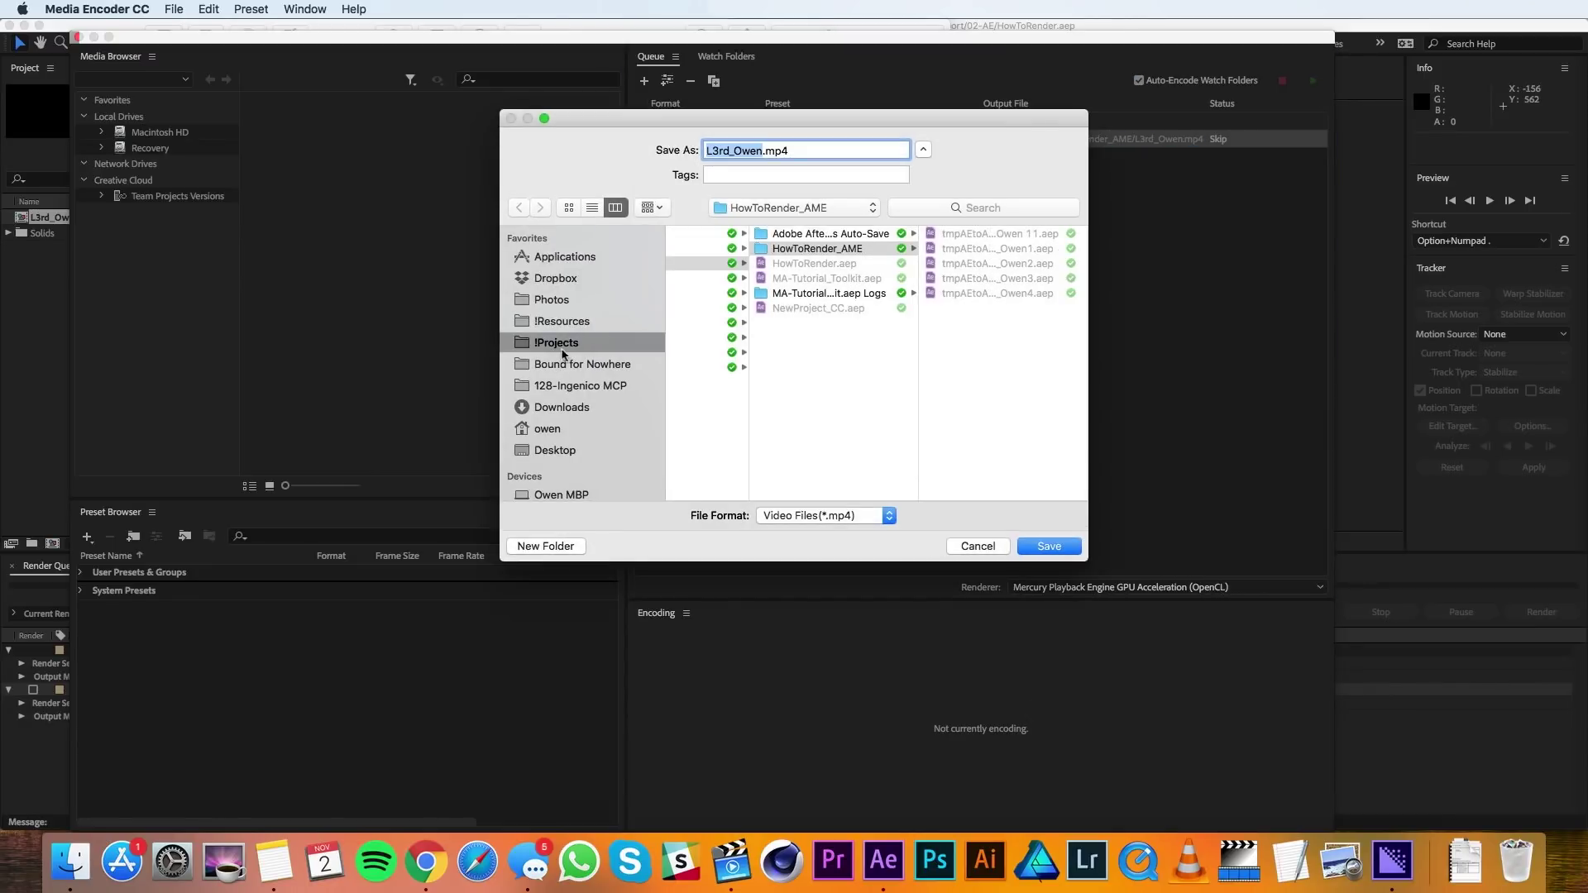
{"action": "left_click", "coordinate": [559, 345]}
{"action": "left_click", "coordinate": [744, 442]}
{"action": "left_click", "coordinate": [893, 339]}
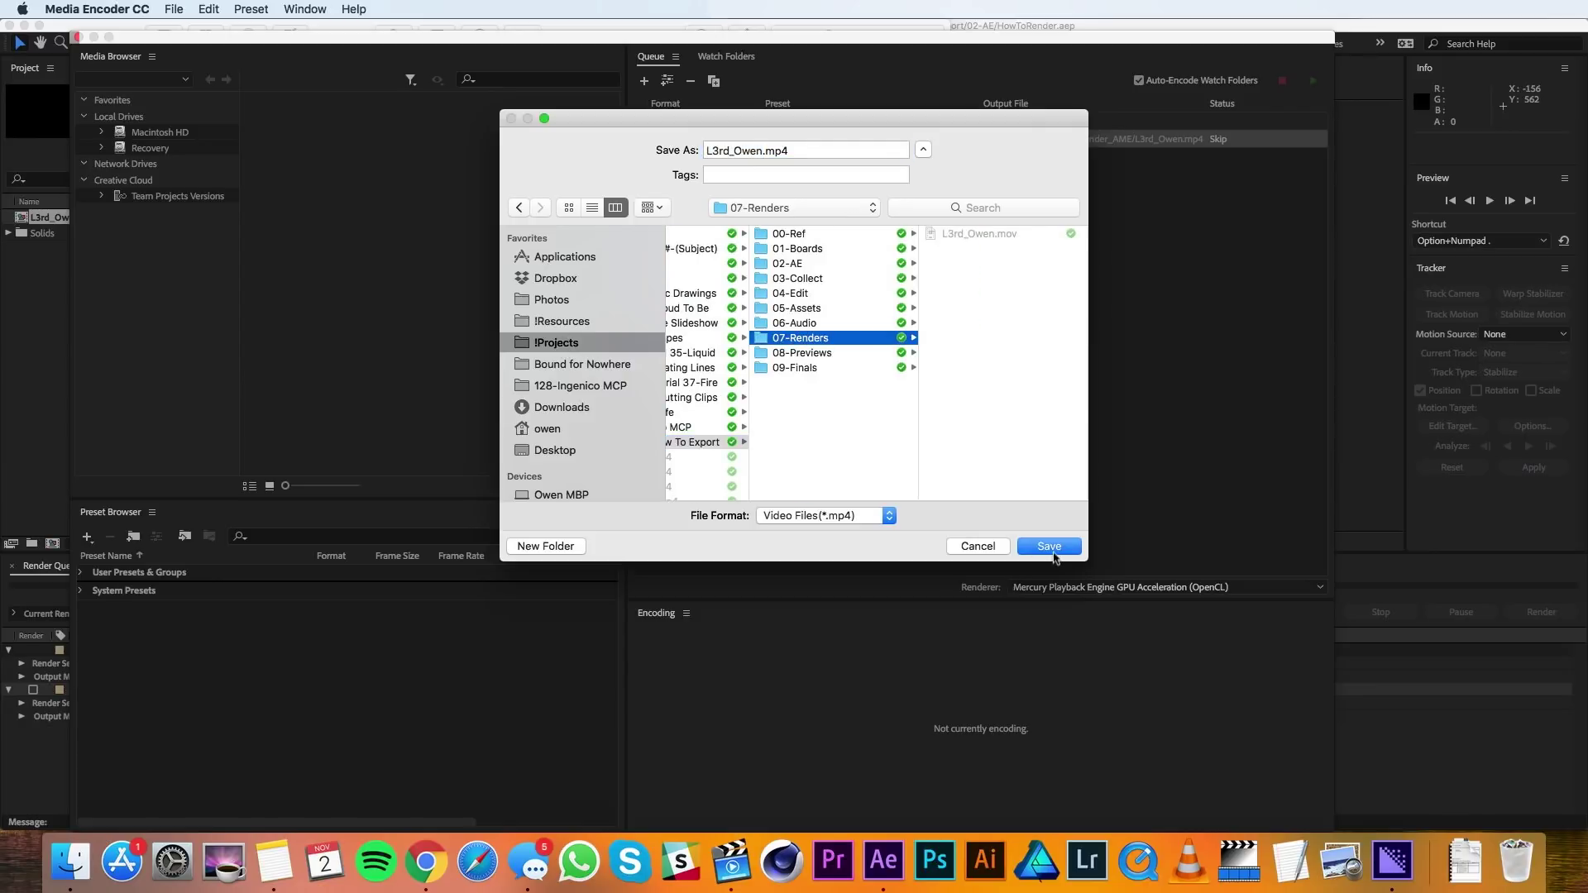
{"action": "left_click", "coordinate": [1048, 545]}
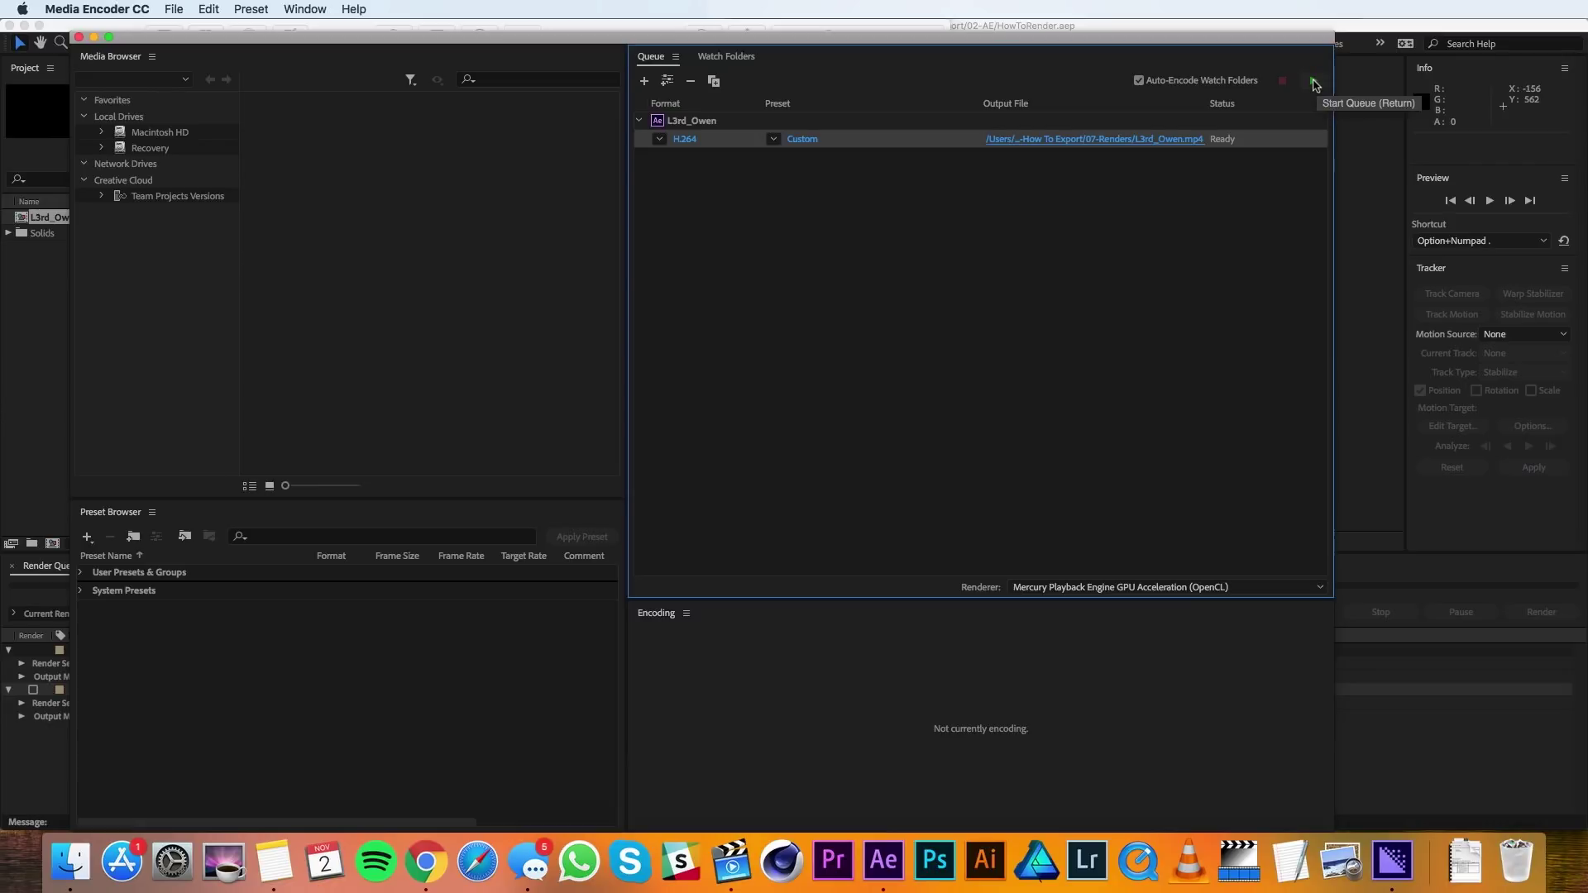
- Start the Media Encoder queue to render L3rd_Owen.mp4
{"action": "left_click", "coordinate": [1313, 82]}
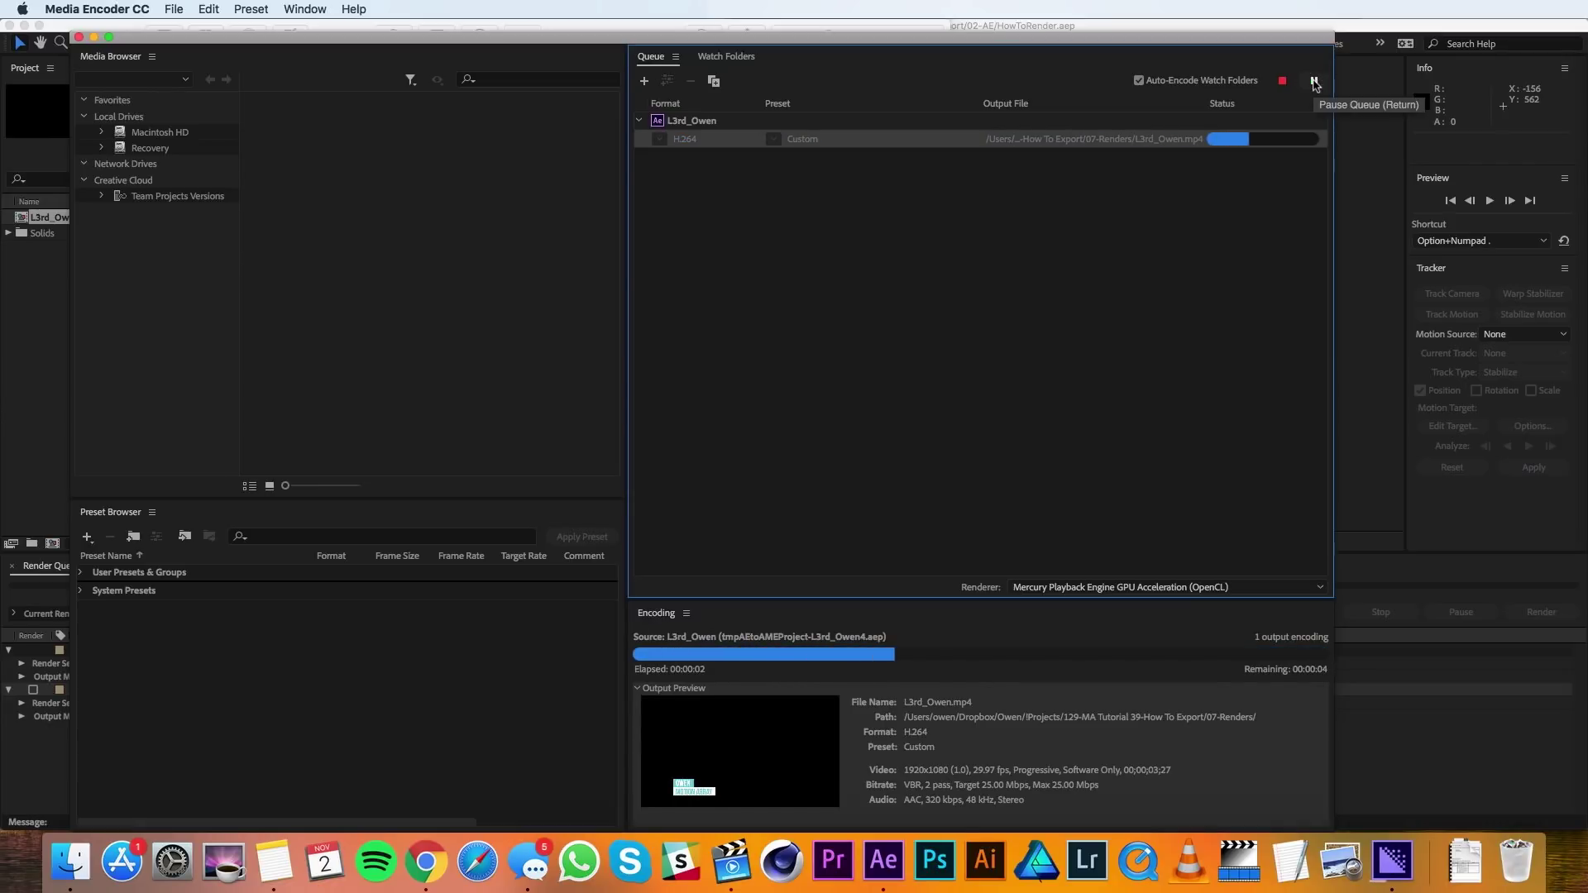